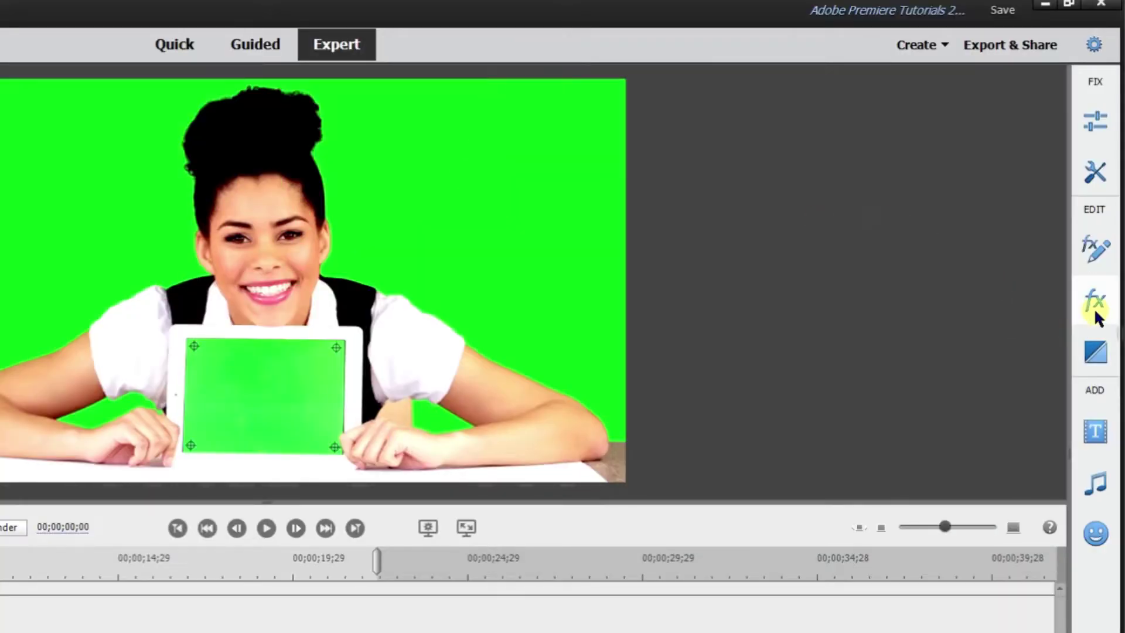
Apply Green Screen Key from the Keying effects to Green Screen.mp4 on Video 1
{"action": "left_click", "coordinate": [1094, 304]}
{"action": "left_click", "coordinate": [737, 136]}
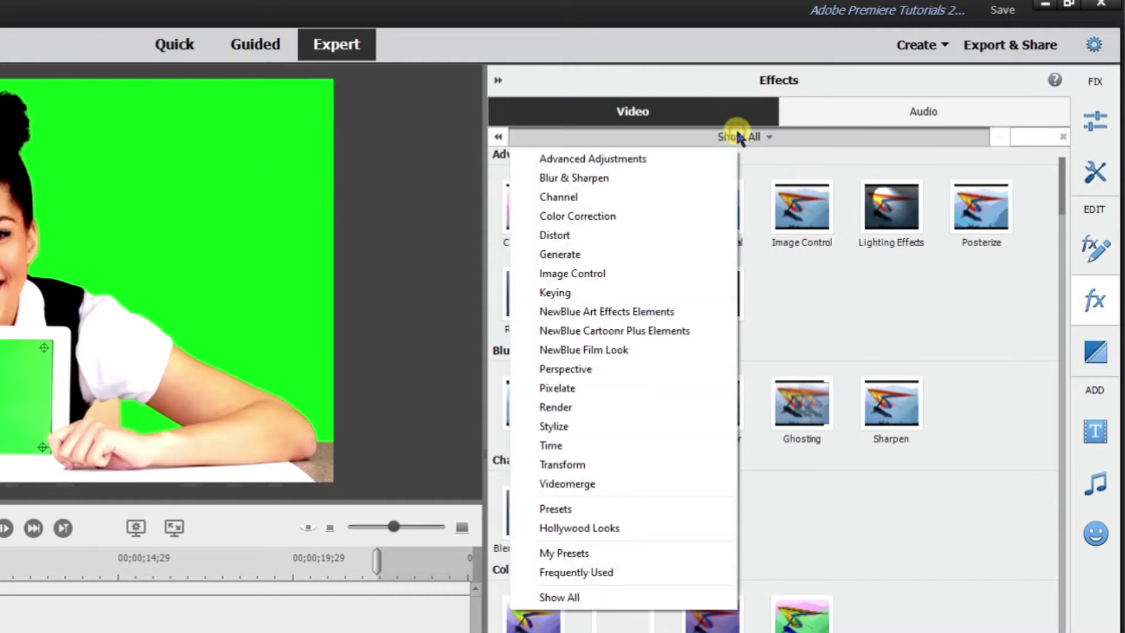
{"action": "left_click", "coordinate": [626, 290]}
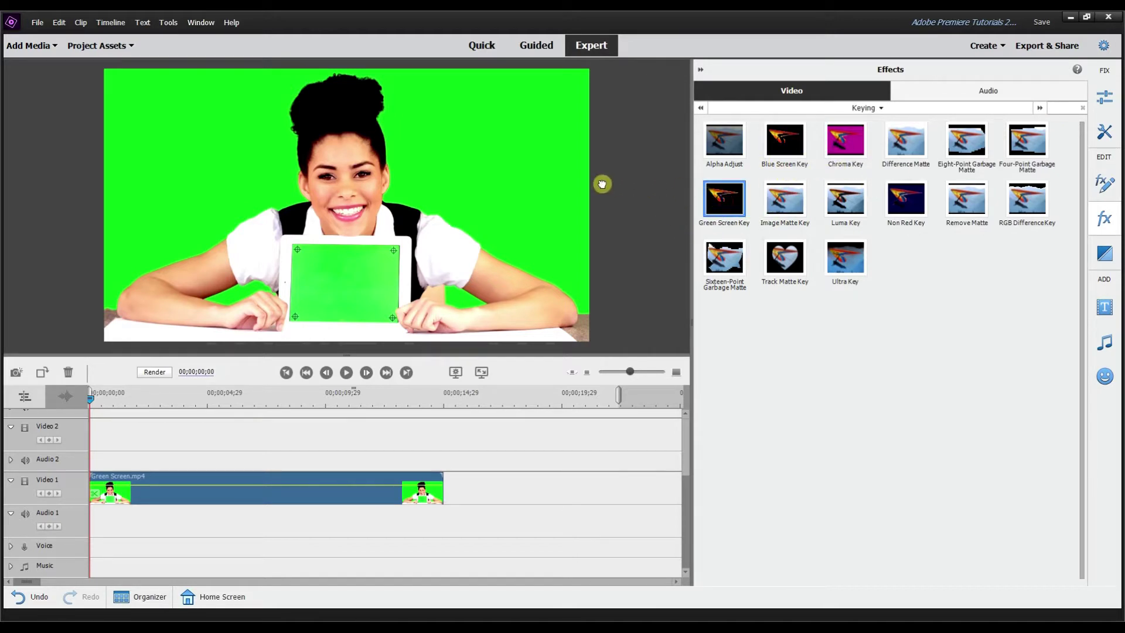
{"action": "left_click_drag", "start_coordinate": [601, 184], "coordinate": [290, 495]}
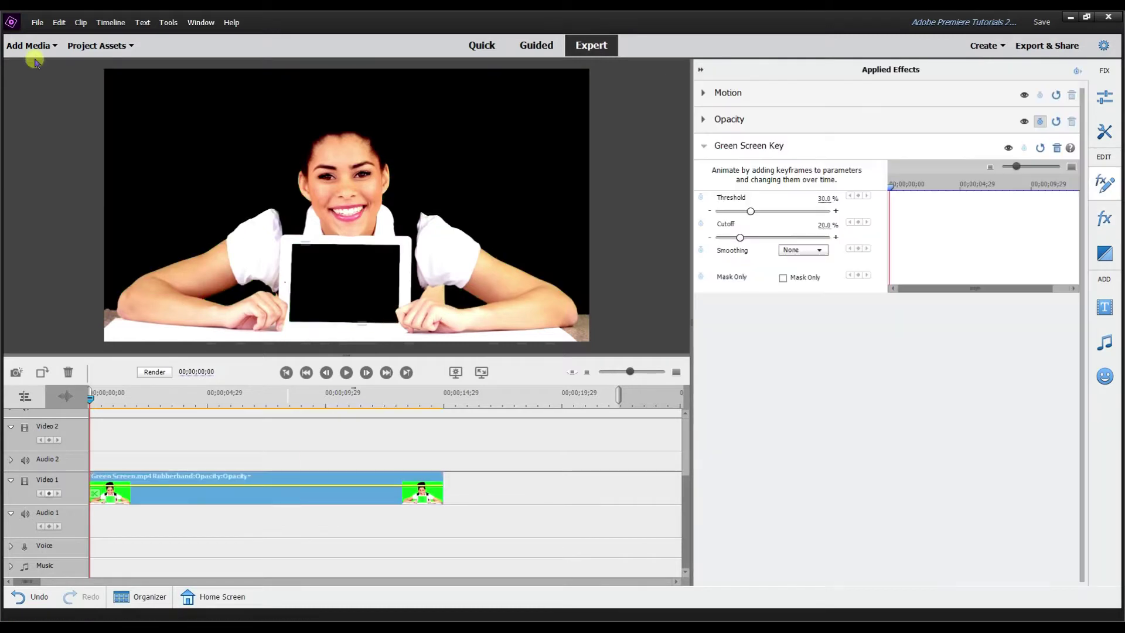
Put Background.png on Video 1, move the green-screen clip to Video 2, and extend the background to match
{"action": "left_click", "coordinate": [118, 50]}
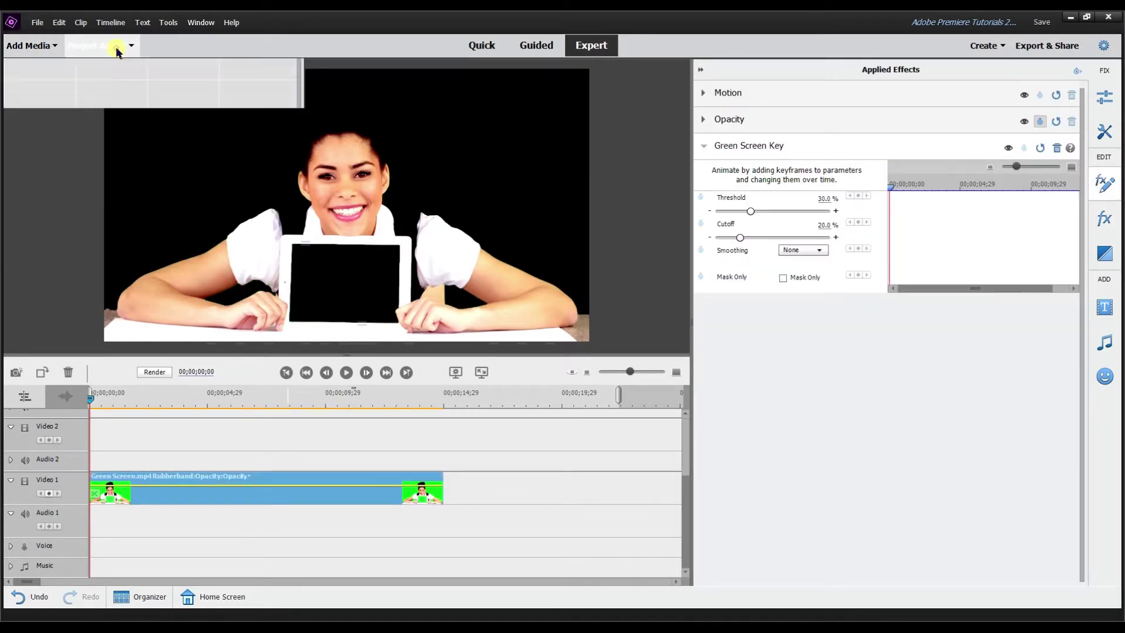
{"action": "left_click_drag", "start_coordinate": [111, 105], "coordinate": [542, 487]}
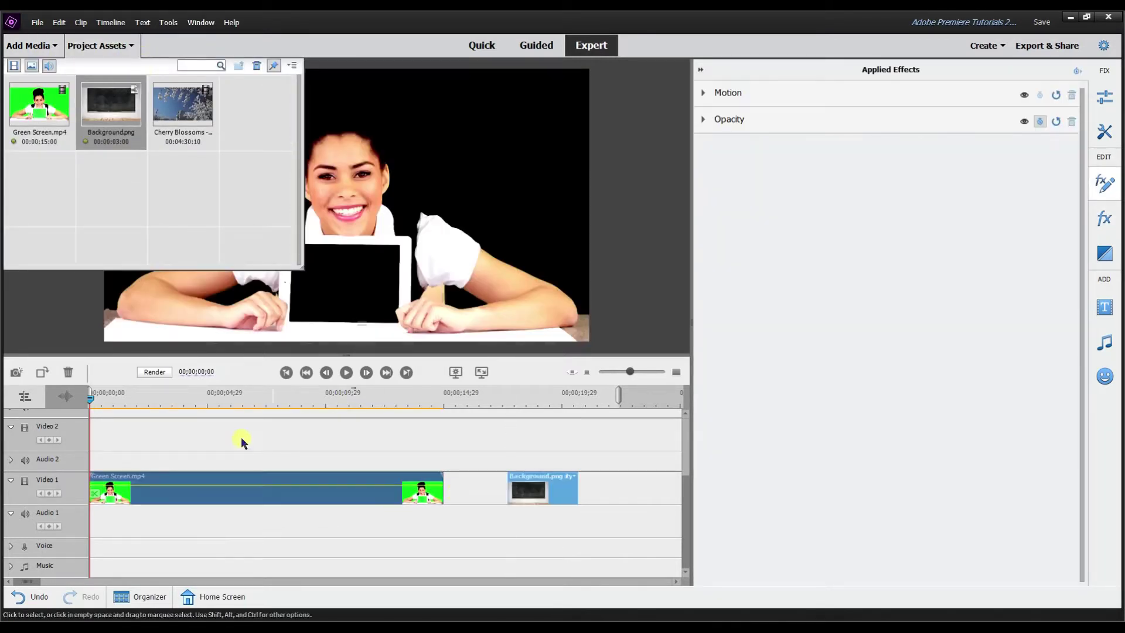
{"action": "left_click_drag", "start_coordinate": [236, 478], "coordinate": [240, 448]}
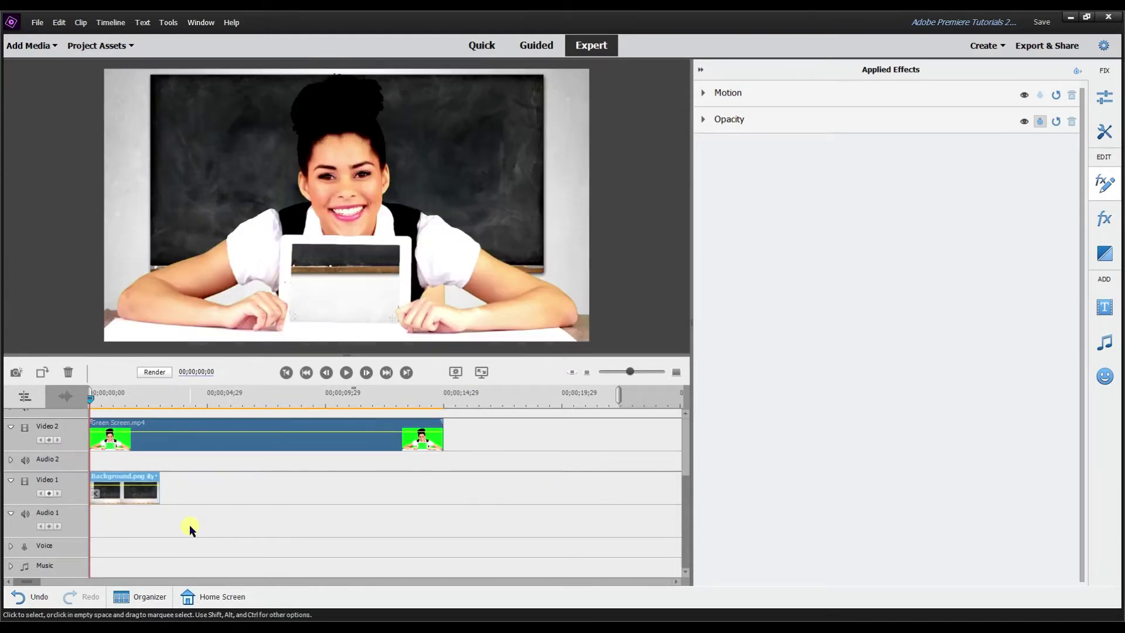
{"action": "left_click_drag", "start_coordinate": [160, 490], "coordinate": [443, 493]}
Test the Green Screen Key Threshold and Cutoff sliders, then undo back to 30% and 20%
{"action": "left_click", "coordinate": [1104, 219]}
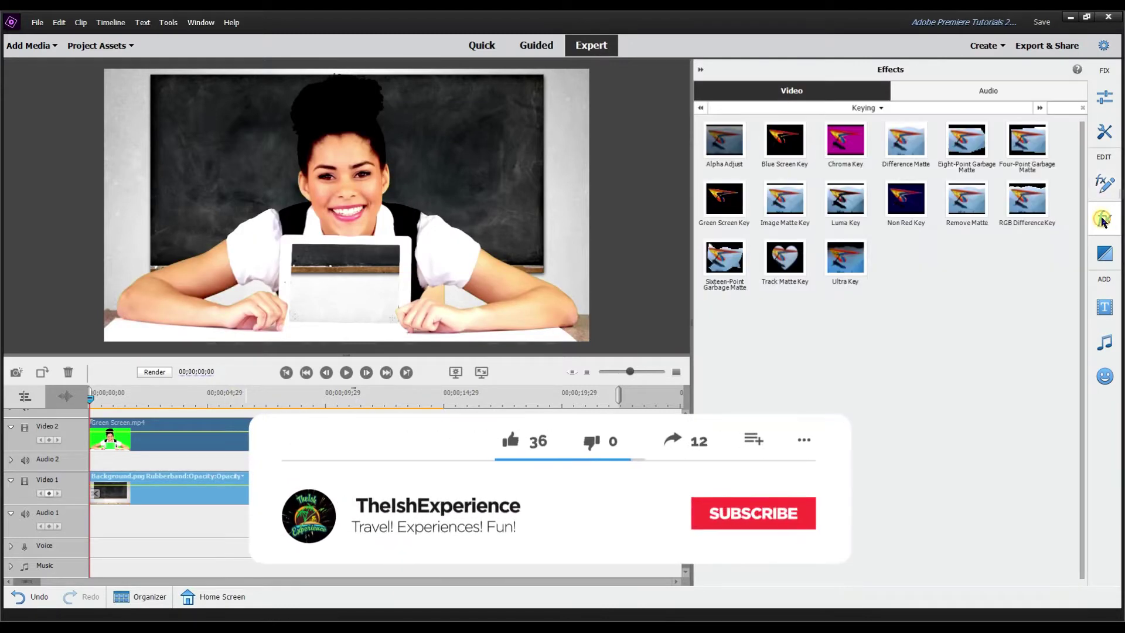
{"action": "left_click", "coordinate": [1104, 184]}
{"action": "left_click", "coordinate": [188, 437]}
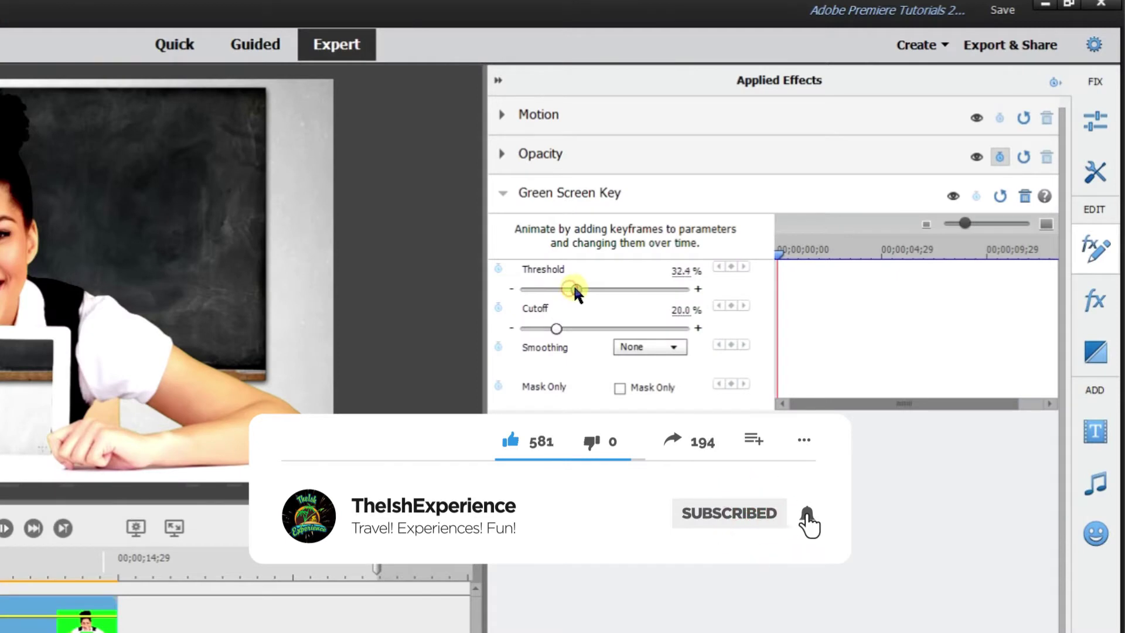
{"action": "left_click_drag", "start_coordinate": [574, 291], "coordinate": [688, 287]}
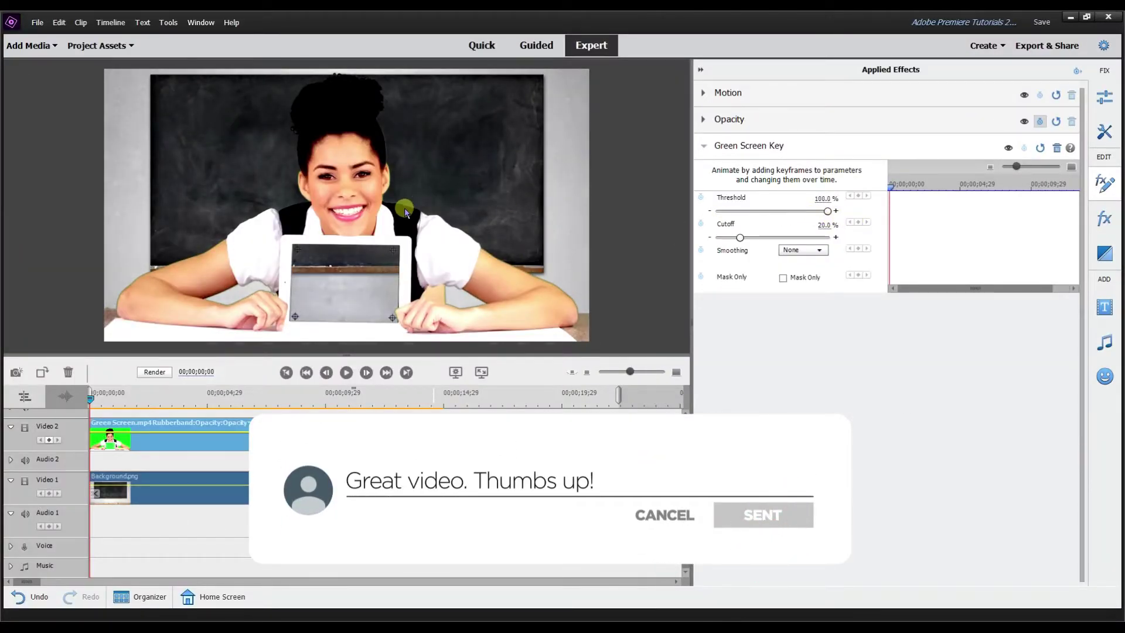
{"action": "mouse_move", "coordinate": [765, 216]}
{"action": "left_mouse_down"}
{"action": "mouse_move", "coordinate": [682, 222]}
{"action": "mouse_move", "coordinate": [750, 214]}
{"action": "left_mouse_up"}
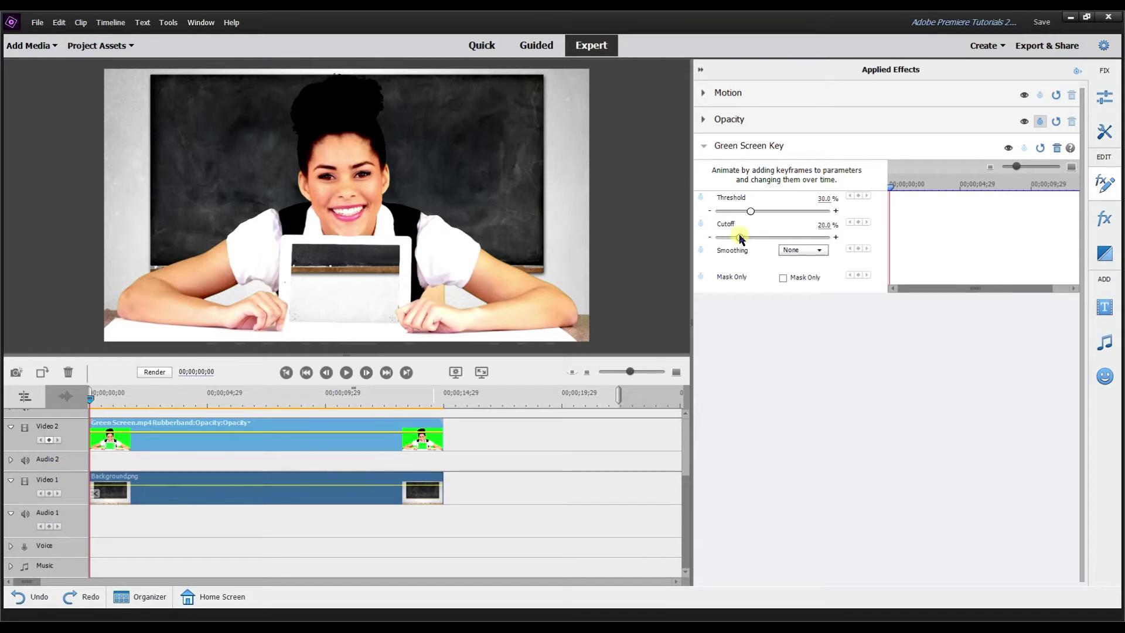
{"action": "left_click_drag", "start_coordinate": [739, 236], "coordinate": [707, 245]}
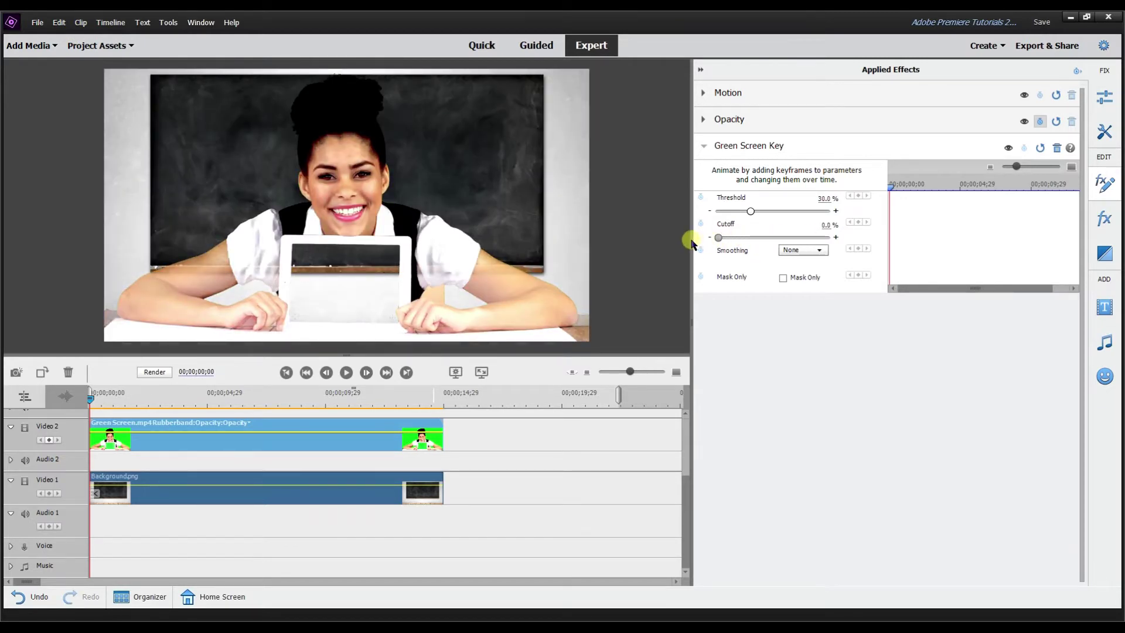
{"action": "key", "text": "ctrl+z"}
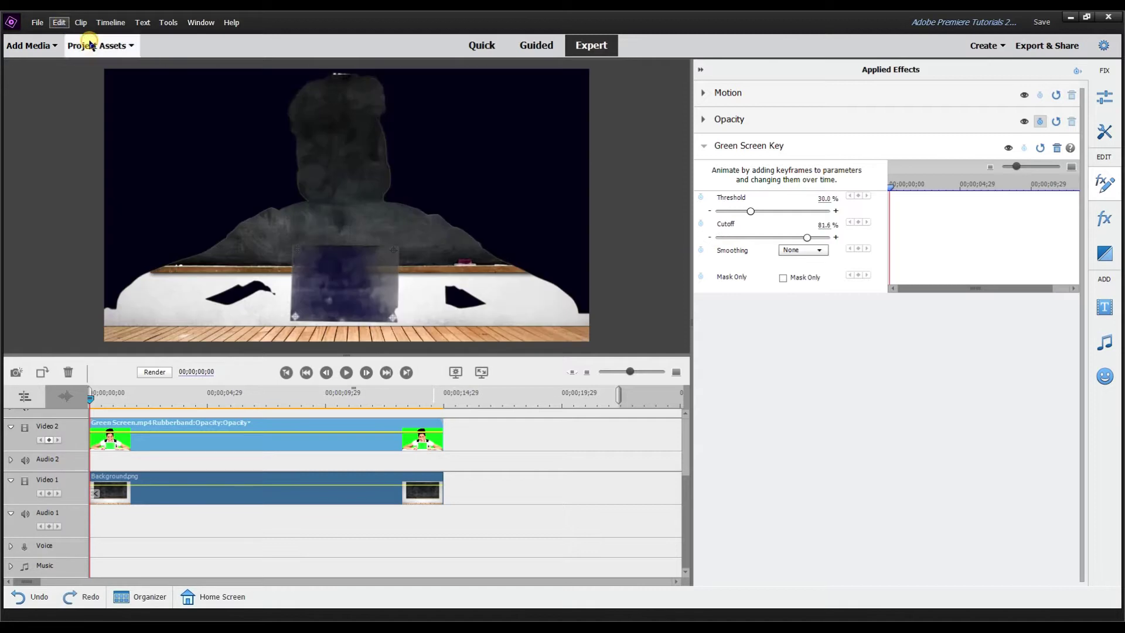
{"action": "left_click", "coordinate": [58, 22]}
{"action": "left_click", "coordinate": [66, 37]}
Set Green Screen Key Smoothing to High and briefly preview Mask Only
{"action": "left_click", "coordinate": [820, 250]}
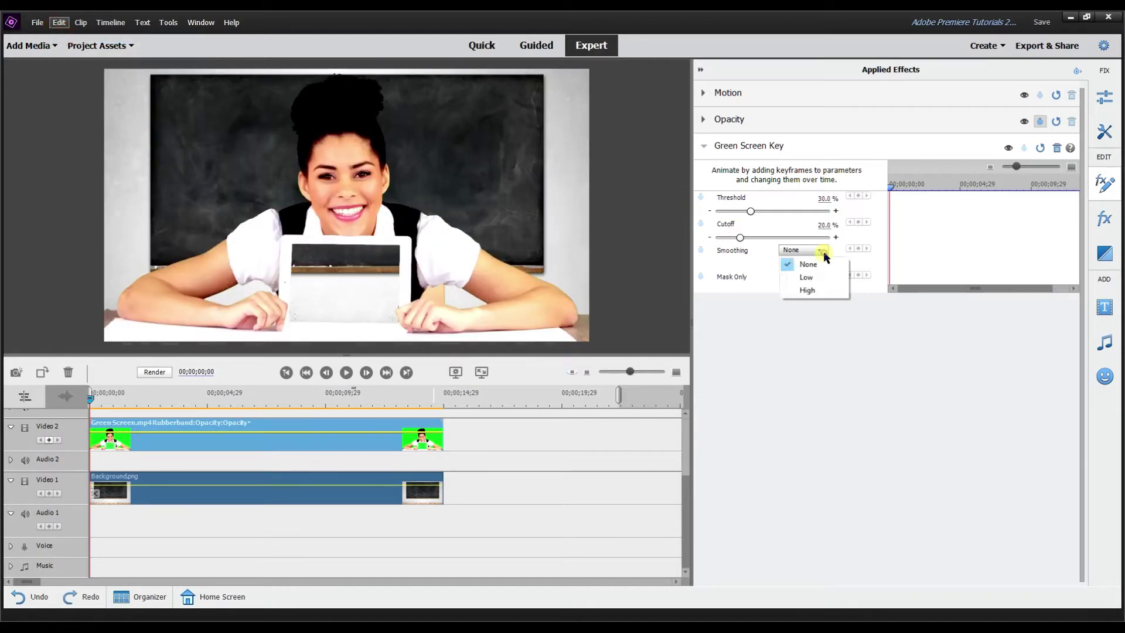
{"action": "left_click", "coordinate": [815, 279]}
{"action": "left_click", "coordinate": [819, 251]}
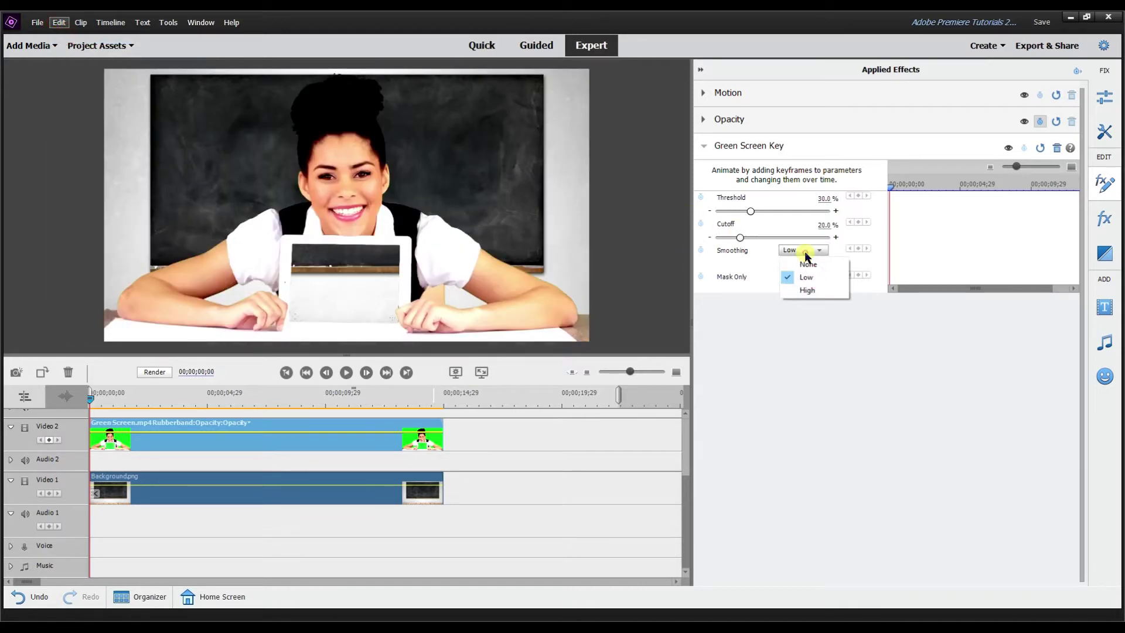
{"action": "left_click", "coordinate": [807, 290]}
{"action": "left_click", "coordinate": [784, 279]}
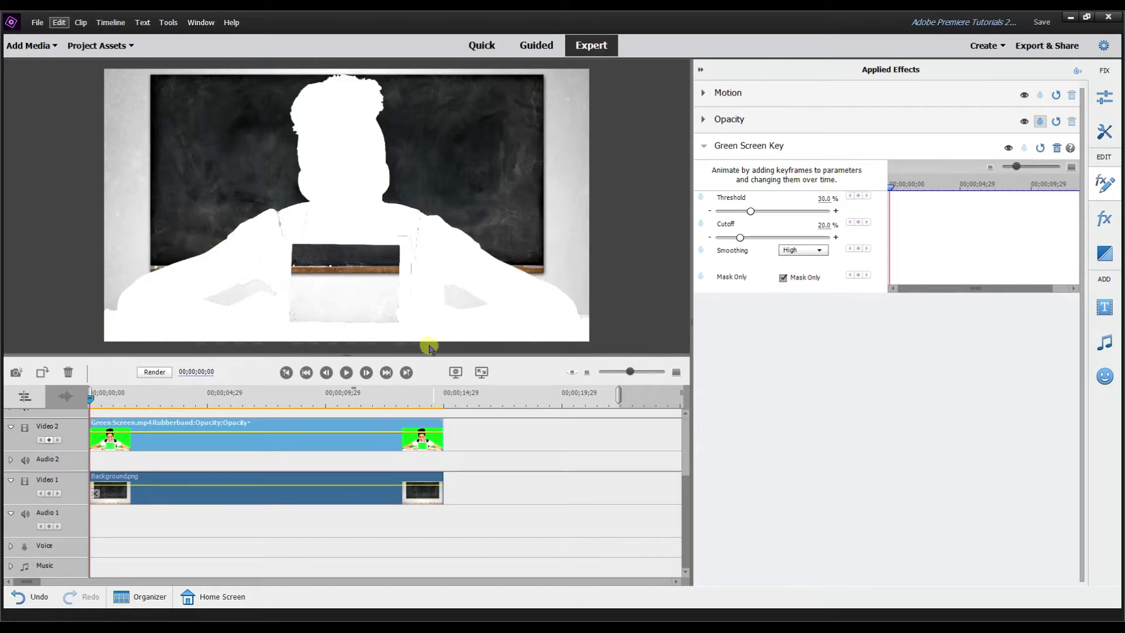
{"action": "key", "text": "ctrl+z"}
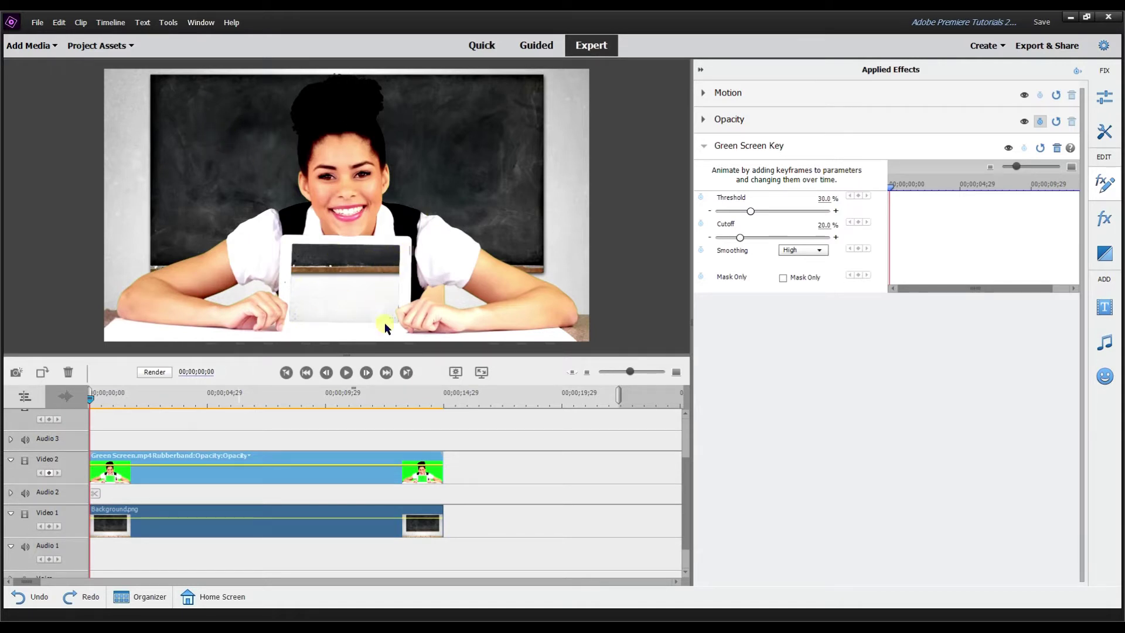
{"action": "left_click", "coordinate": [249, 456]}
Move the green-screen clip to Video 3 and place Cherry Blossoms on Video 2
{"action": "left_click_drag", "start_coordinate": [234, 468], "coordinate": [189, 437]}
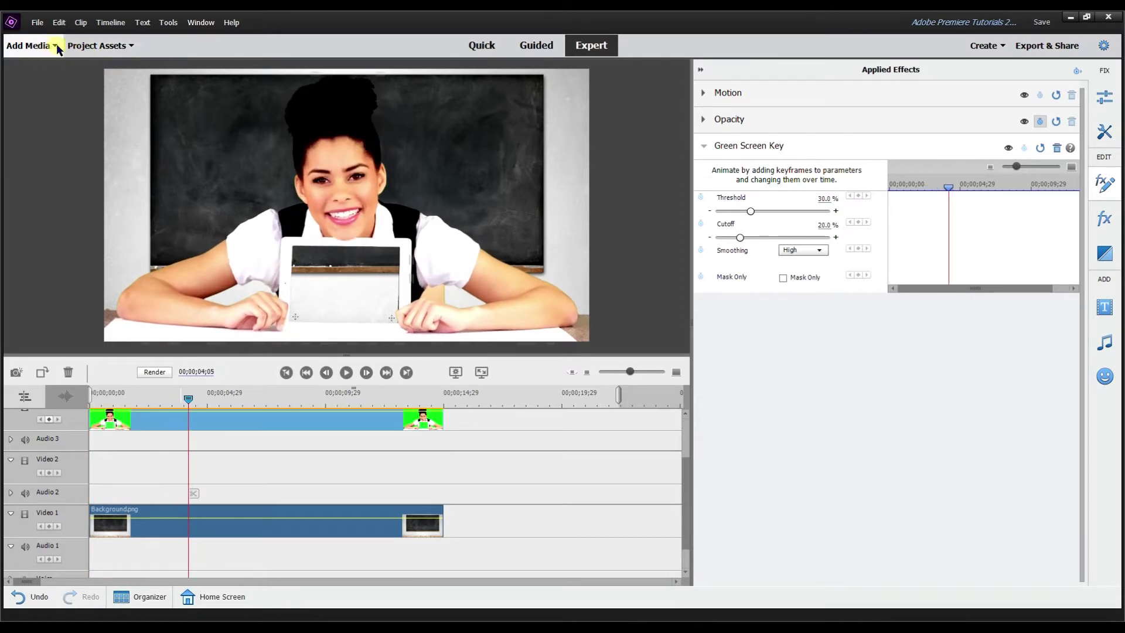
{"action": "left_click", "coordinate": [76, 45]}
{"action": "left_click_drag", "start_coordinate": [182, 106], "coordinate": [188, 462]}
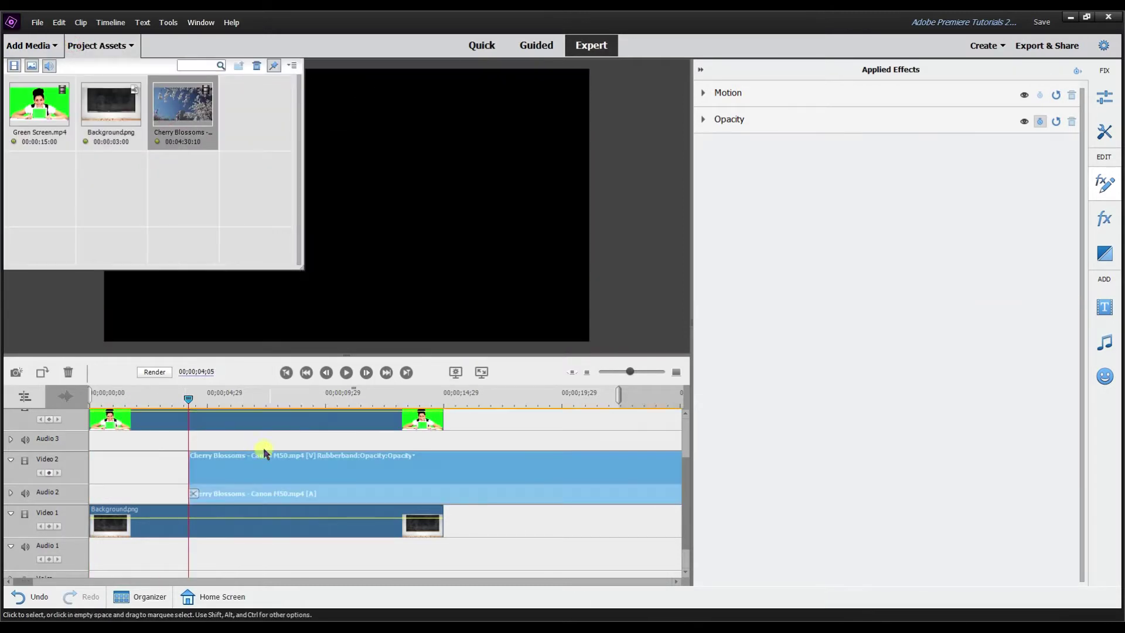
{"action": "left_click", "coordinate": [394, 260]}
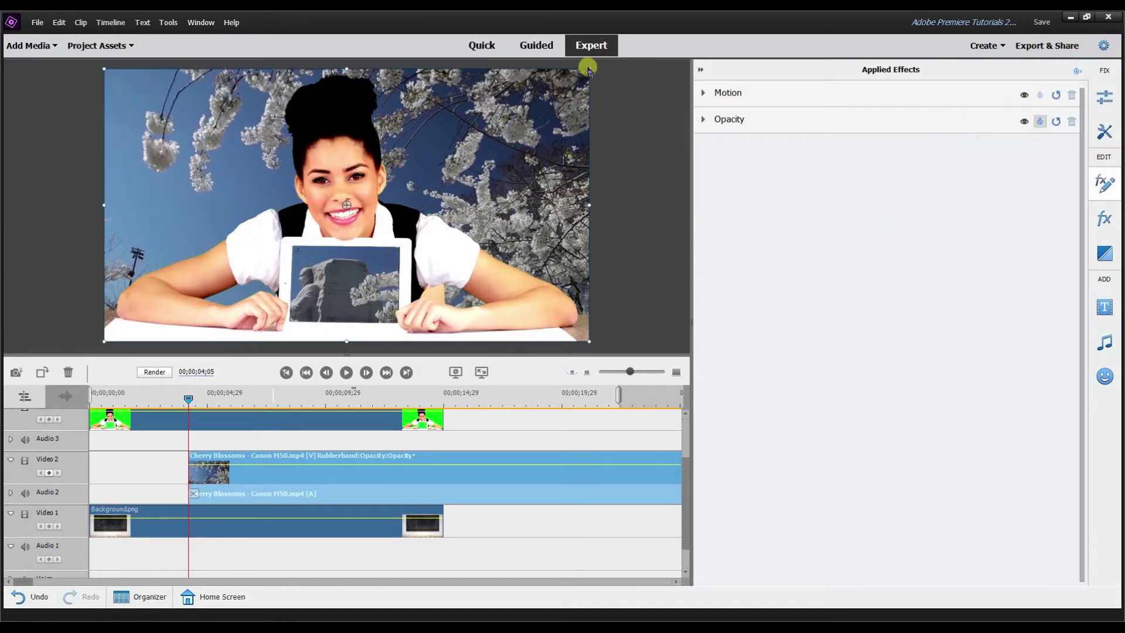
Shrink the Cherry Blossoms video in the monitor to sit inside the tablet
{"action": "left_click_drag", "start_coordinate": [588, 68], "coordinate": [404, 182]}
{"action": "left_click_drag", "start_coordinate": [345, 219], "coordinate": [359, 299]}
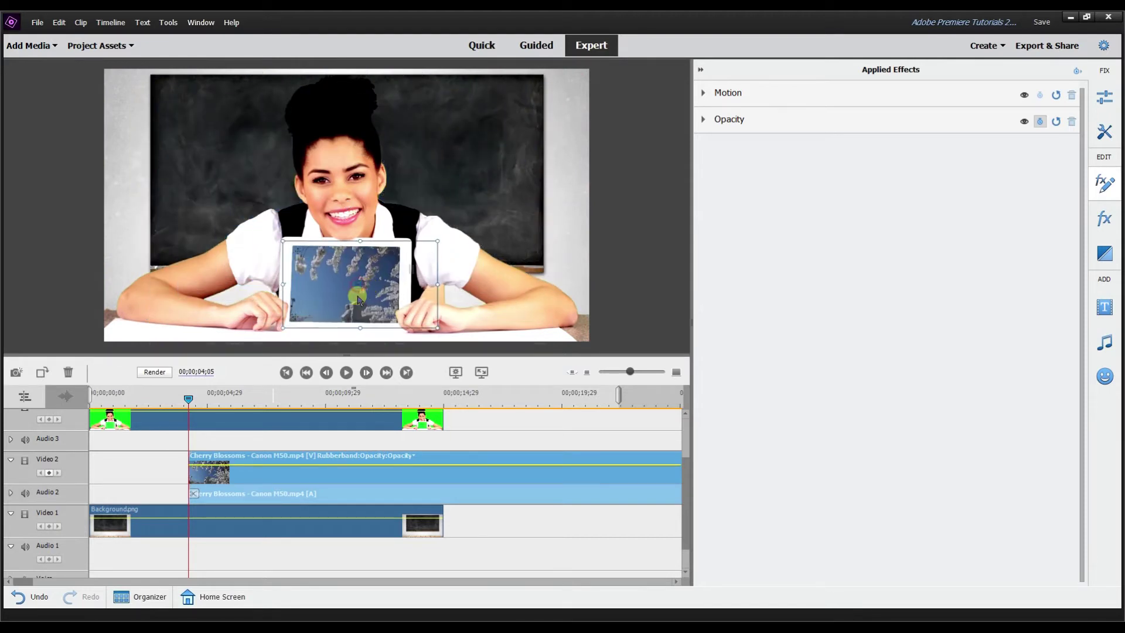
{"action": "left_click_drag", "start_coordinate": [189, 398], "coordinate": [315, 405]}
Delete the Cherry Blossoms clip's audio and go to 00;00;07;15
{"action": "right_click", "coordinate": [419, 463]}
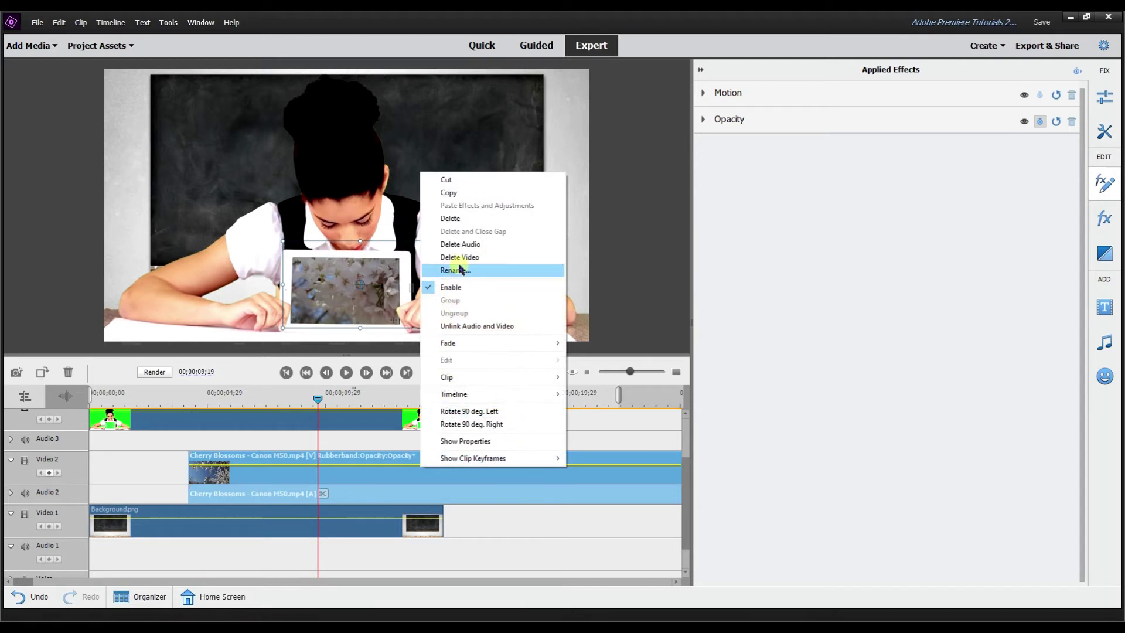
{"action": "left_click", "coordinate": [462, 244]}
{"action": "left_click", "coordinate": [267, 400]}
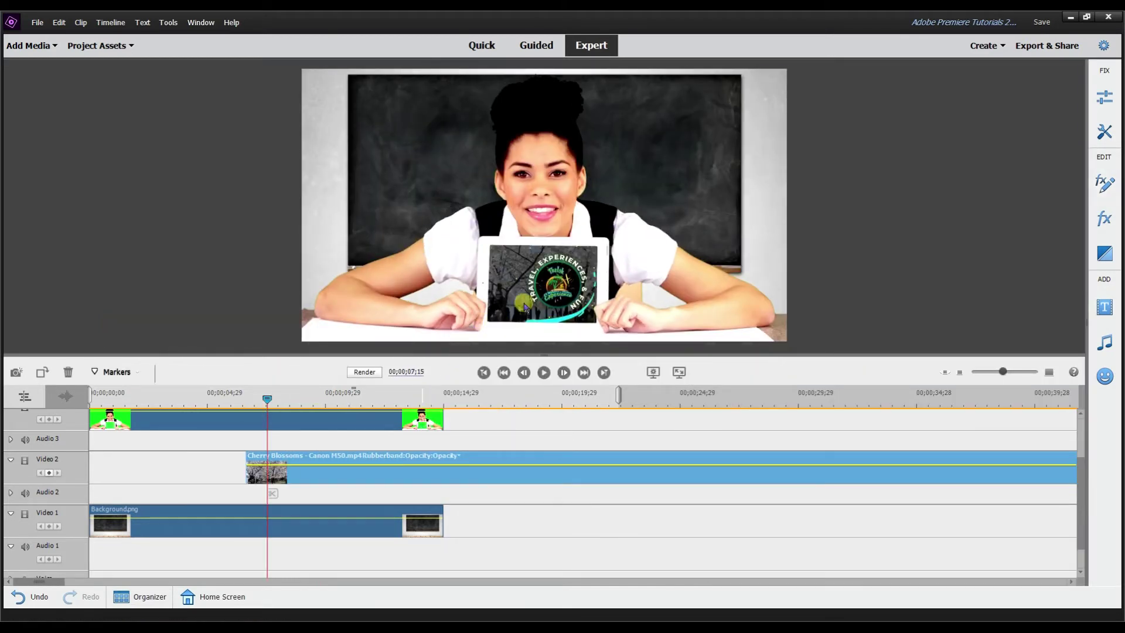
Reposition and enlarge the Cherry Blossoms video to cover the tablet screen
{"action": "left_click", "coordinate": [544, 292]}
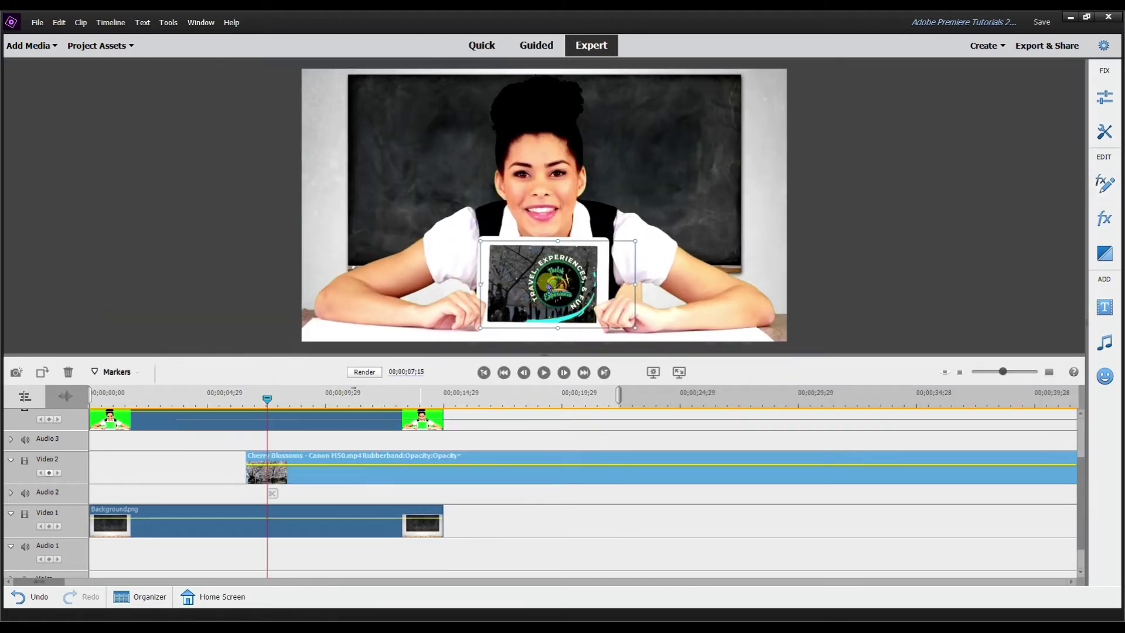
{"action": "left_click_drag", "start_coordinate": [548, 286], "coordinate": [647, 237]}
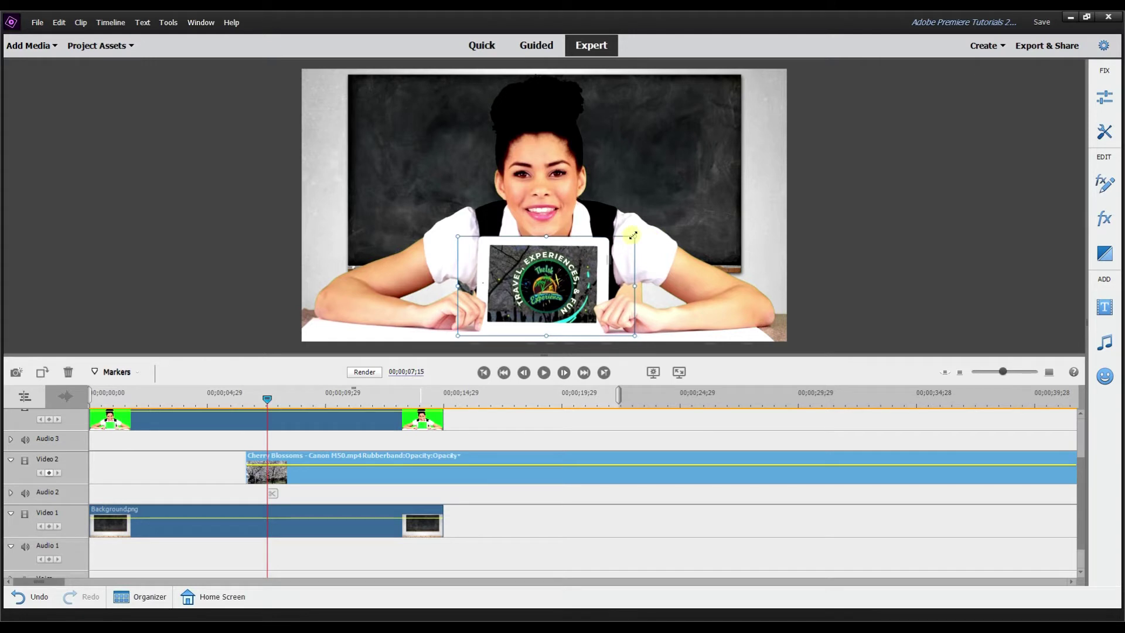
{"action": "left_click_drag", "start_coordinate": [631, 334], "coordinate": [643, 339]}
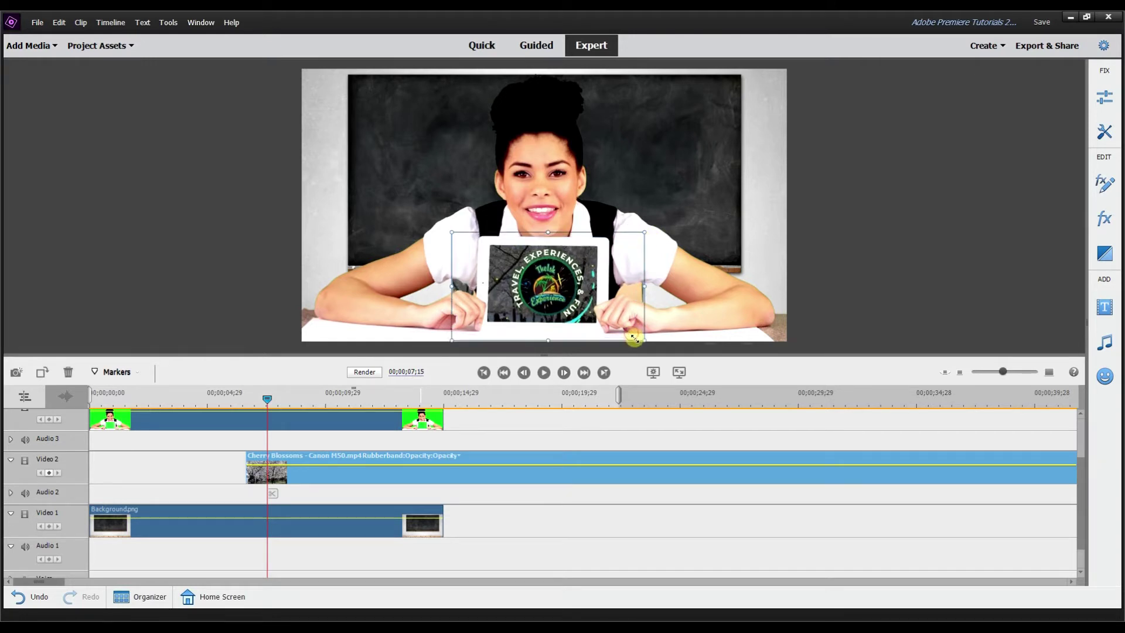
Apply the Crop effect, found by searching 'cro', to the Cherry Blossoms clip
{"action": "left_click", "coordinate": [1105, 219]}
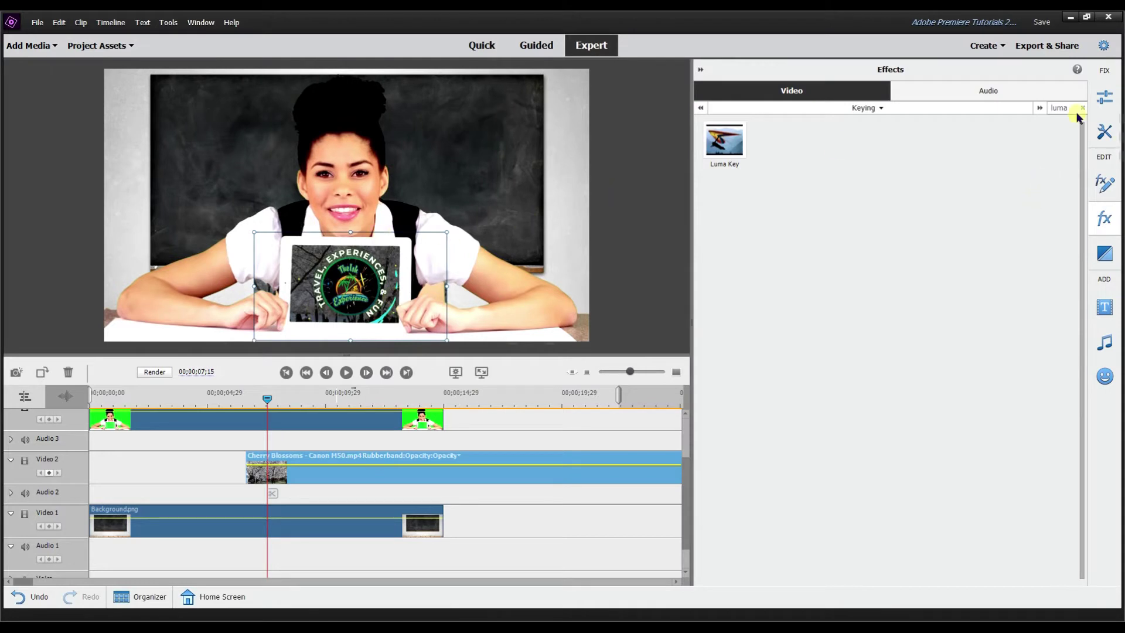
{"action": "type", "text": "cro"}
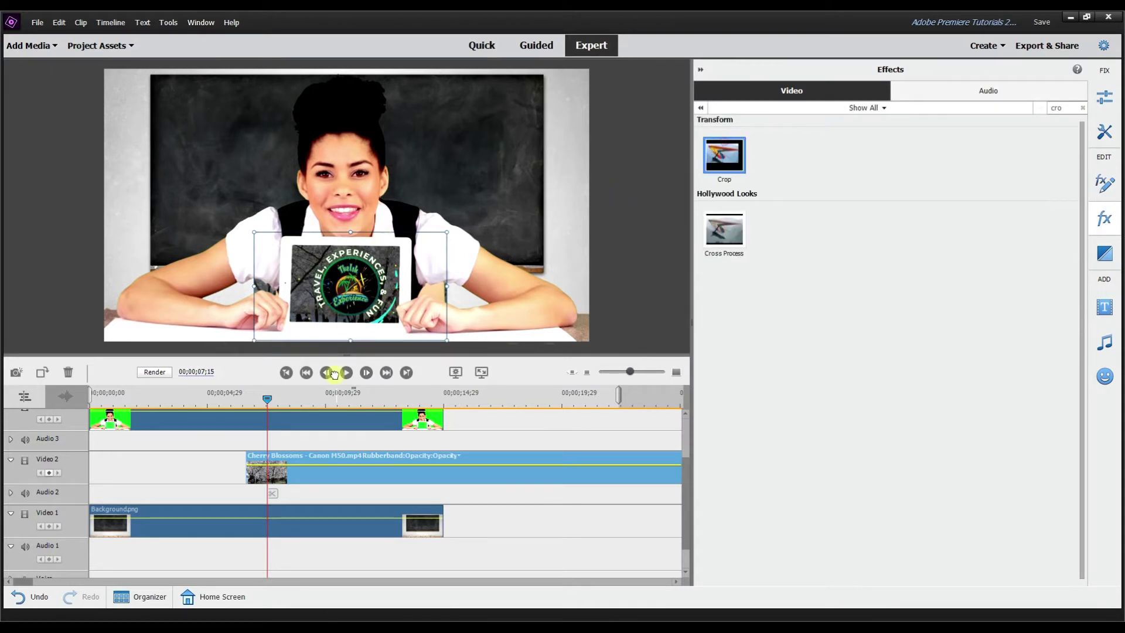
{"action": "left_click_drag", "start_coordinate": [334, 375], "coordinate": [314, 466]}
Set the crop to Left 14.1%, Top 0%, Right 16.2%, Bottom 6.5%
{"action": "left_click_drag", "start_coordinate": [742, 291], "coordinate": [714, 296]}
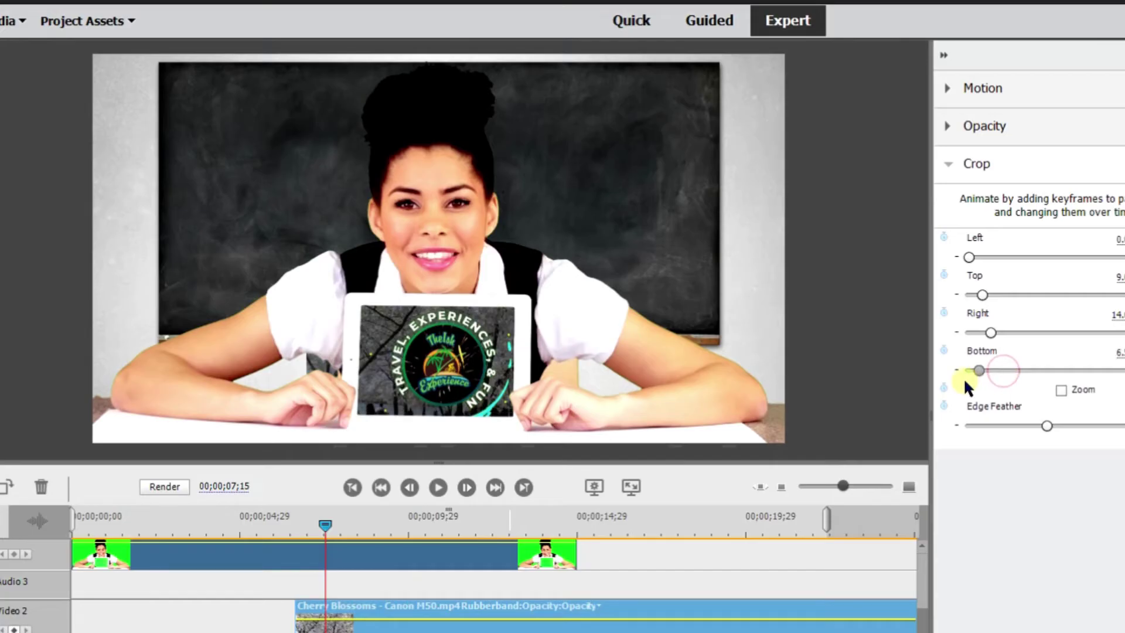
{"action": "left_click_drag", "start_coordinate": [965, 248], "coordinate": [932, 261]}
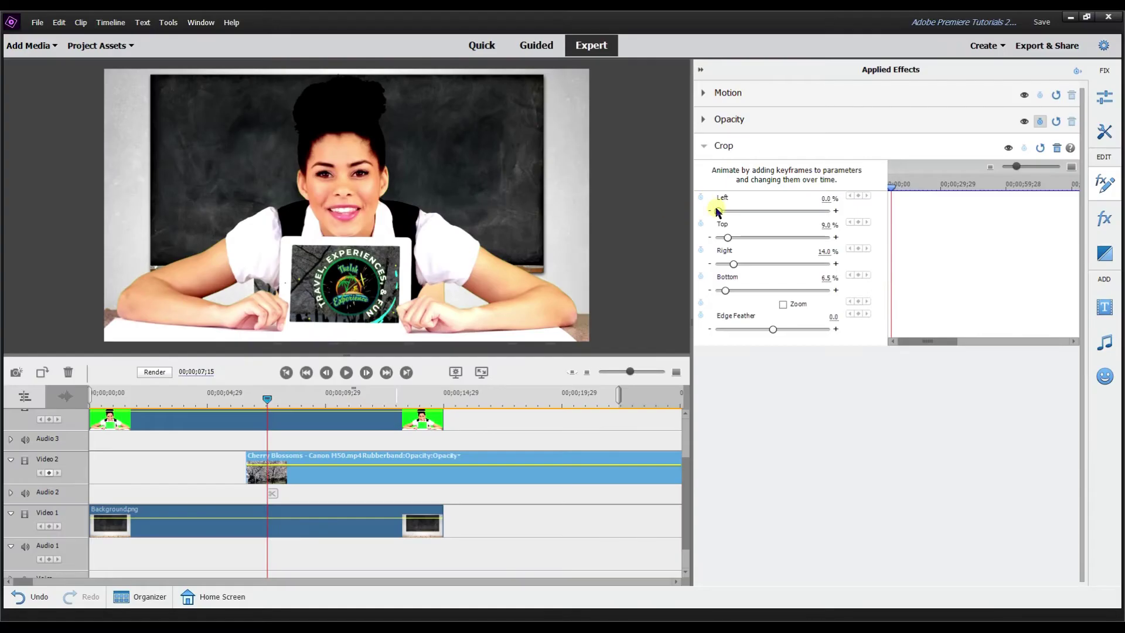
{"action": "mouse_move", "coordinate": [731, 211]}
{"action": "left_mouse_down"}
{"action": "mouse_move", "coordinate": [719, 211]}
{"action": "mouse_move", "coordinate": [741, 212]}
{"action": "left_mouse_up"}
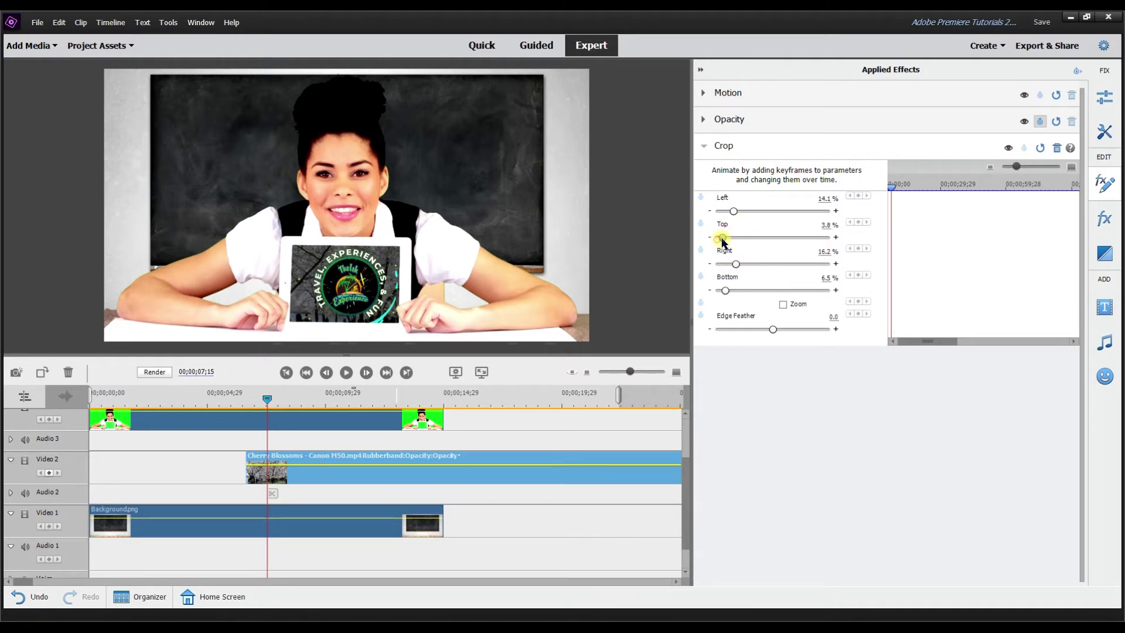
{"action": "left_click_drag", "start_coordinate": [723, 242], "coordinate": [677, 245]}
{"action": "left_click_drag", "start_coordinate": [267, 398], "coordinate": [244, 398]}
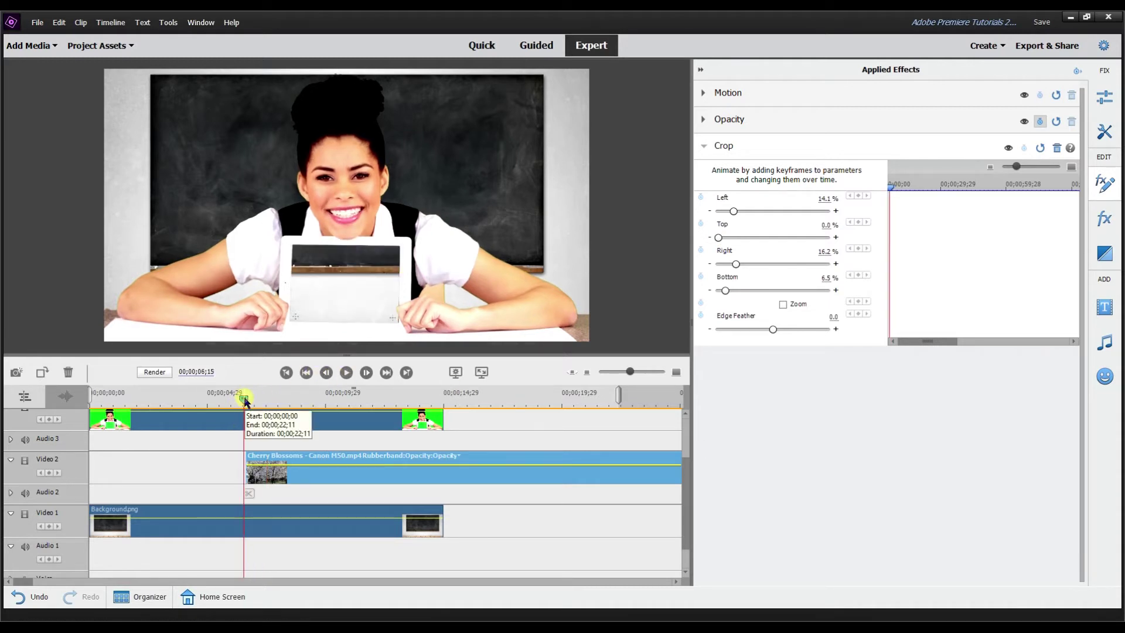
{"action": "left_click_drag", "start_coordinate": [244, 397], "coordinate": [248, 402]}
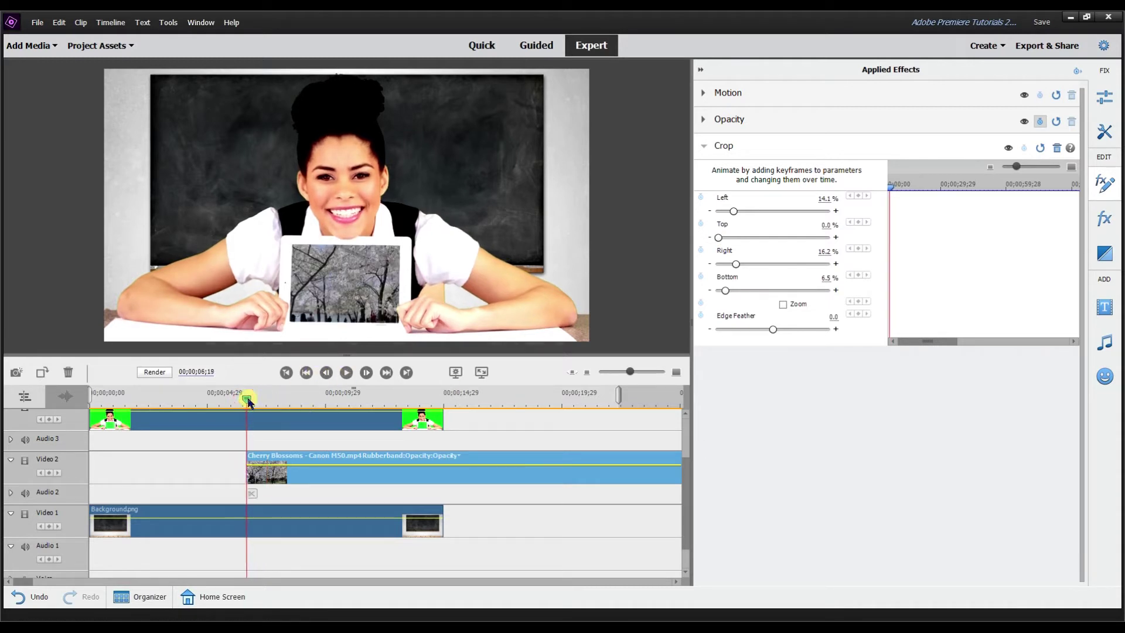
{"action": "left_click", "coordinate": [352, 377]}
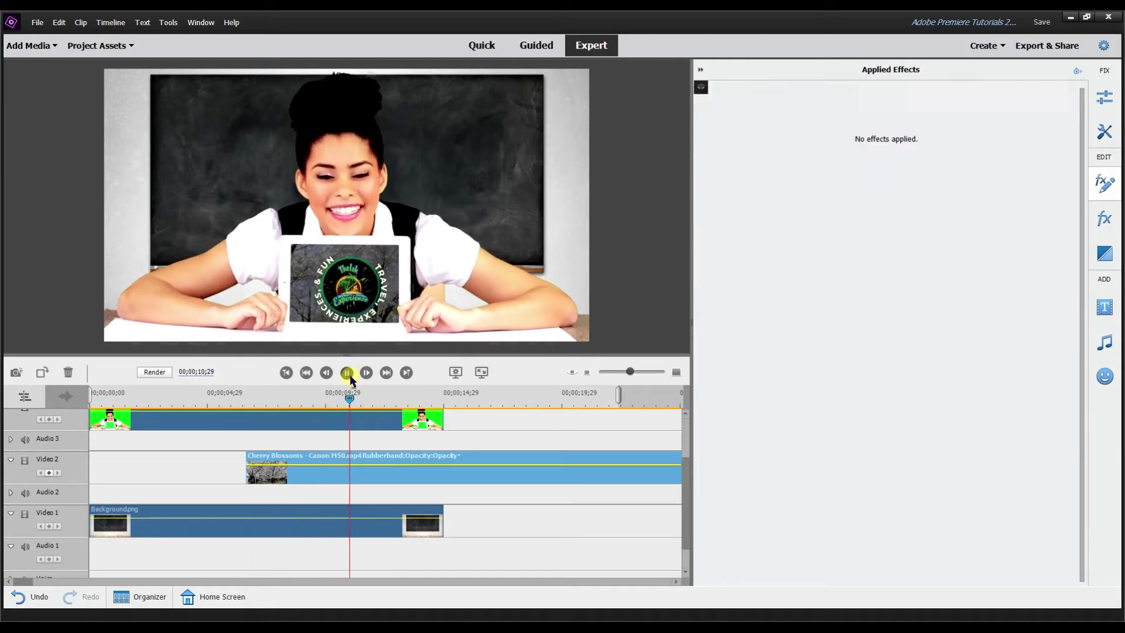
{"action": "left_click", "coordinate": [352, 379]}
{"action": "left_click_drag", "start_coordinate": [350, 398], "coordinate": [304, 397]}
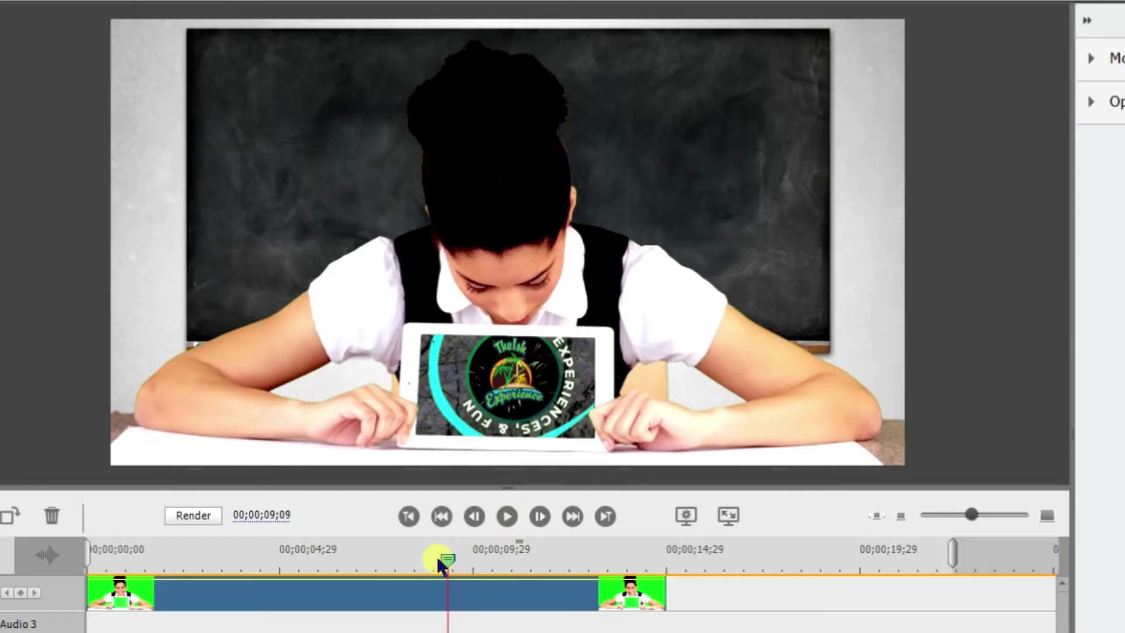
{"action": "mouse_move", "coordinate": [437, 556]}
{"action": "left_mouse_down"}
{"action": "mouse_move", "coordinate": [387, 566]}
{"action": "mouse_move", "coordinate": [429, 574]}
{"action": "left_mouse_up"}
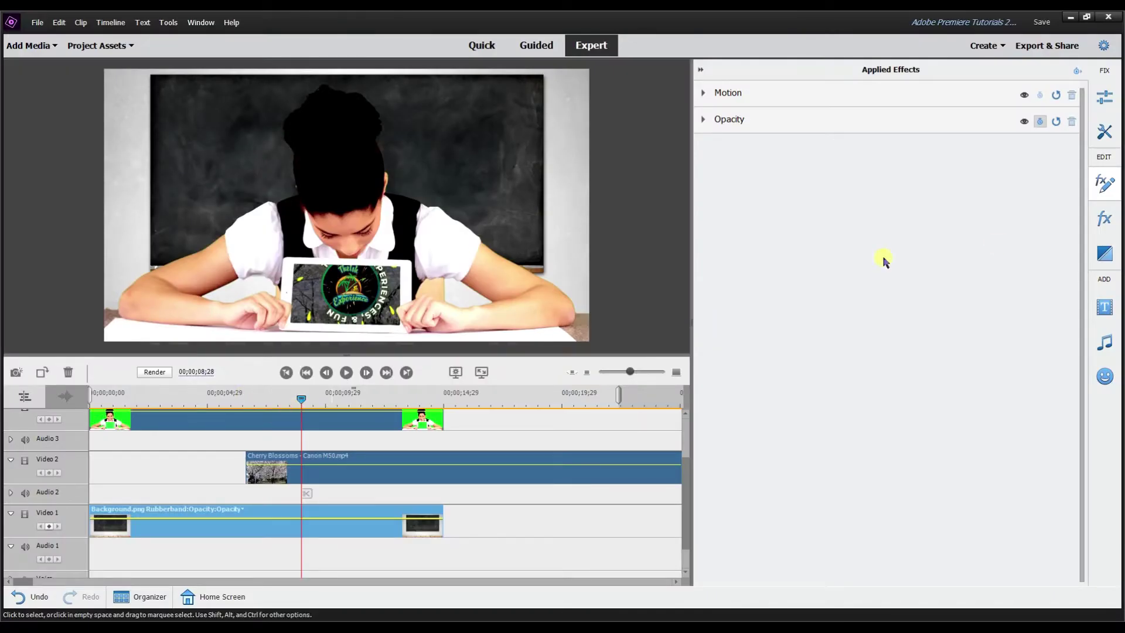
Apply Basic 3D, found by searching 'basic', to the Cherry Blossoms clip
{"action": "left_click", "coordinate": [1104, 219]}
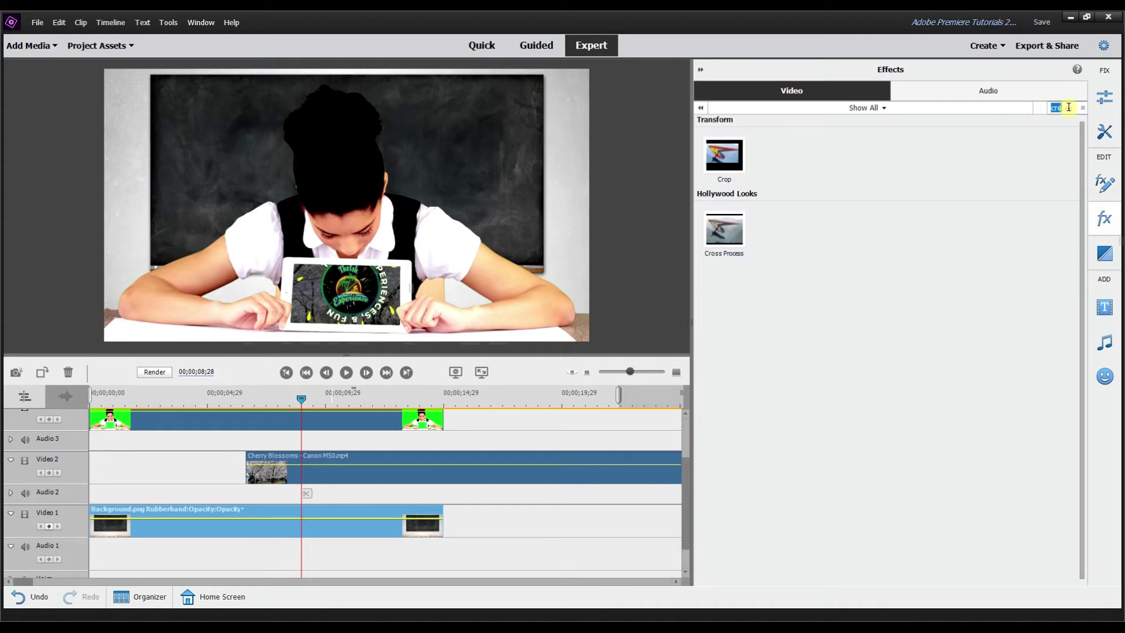
{"action": "type", "text": "basic"}
{"action": "left_click_drag", "start_coordinate": [724, 155], "coordinate": [299, 462]}
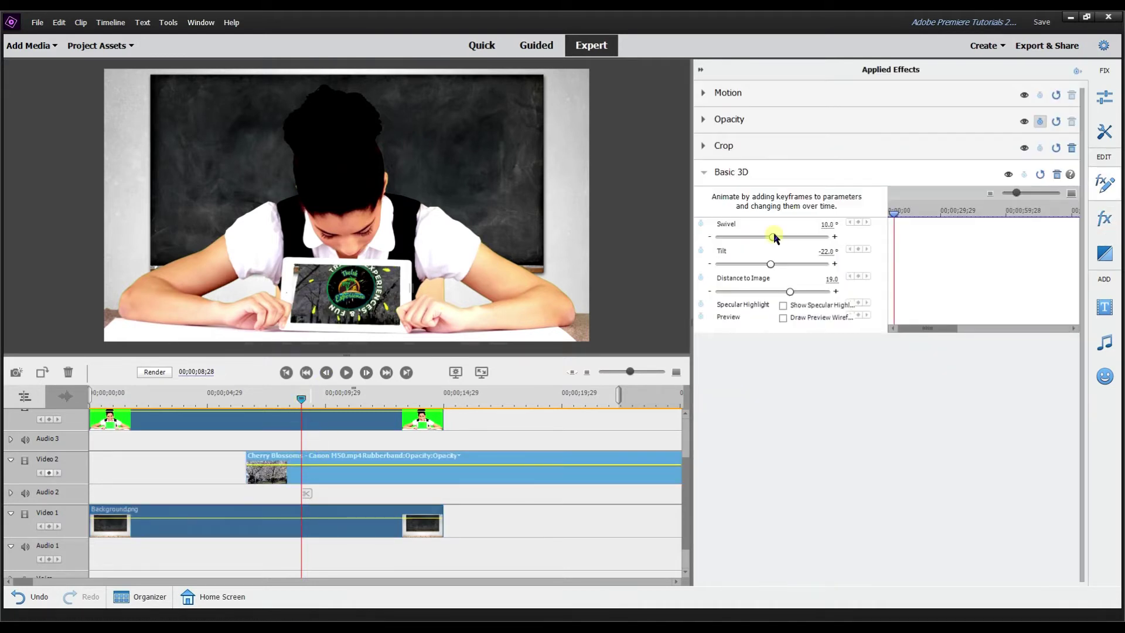
Try a Swivel change, undo it back to 0, and move to where the tablet tilts
{"action": "left_click_drag", "start_coordinate": [773, 237], "coordinate": [786, 290]}
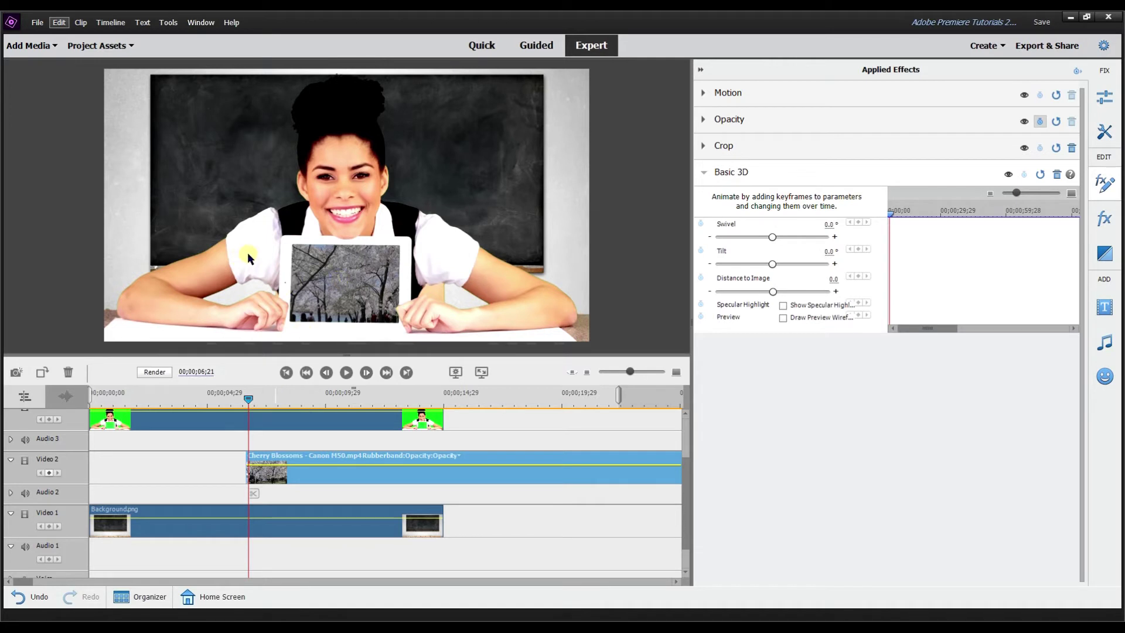
{"action": "left_click_drag", "start_coordinate": [246, 401], "coordinate": [251, 399]}
{"action": "key", "text": "ctrl+z"}
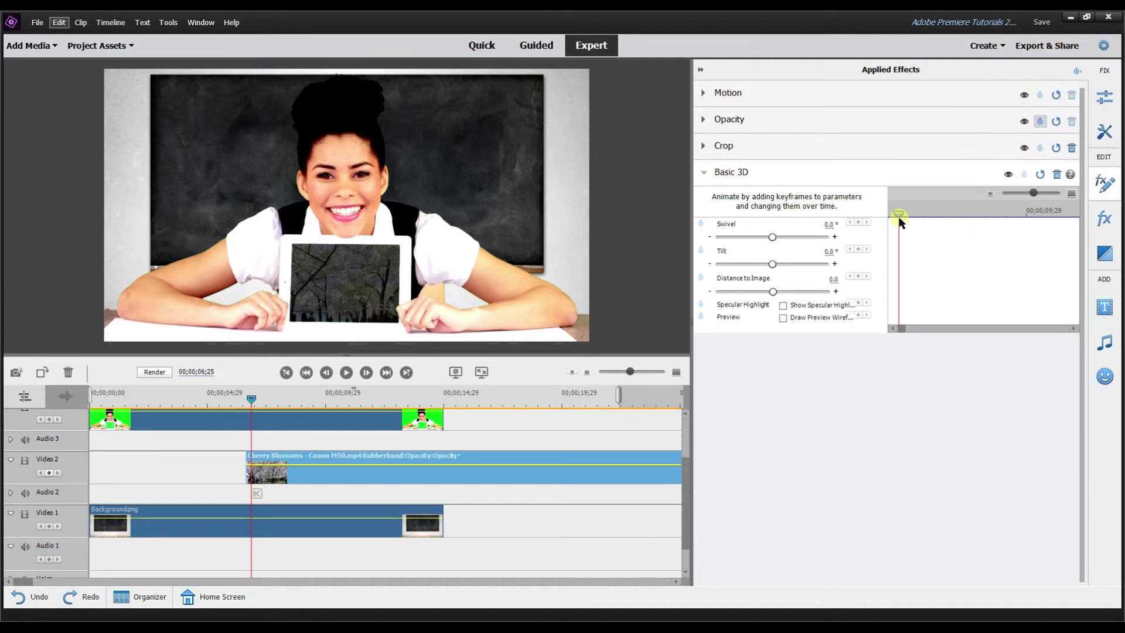
{"action": "left_click_drag", "start_coordinate": [251, 399], "coordinate": [303, 405]}
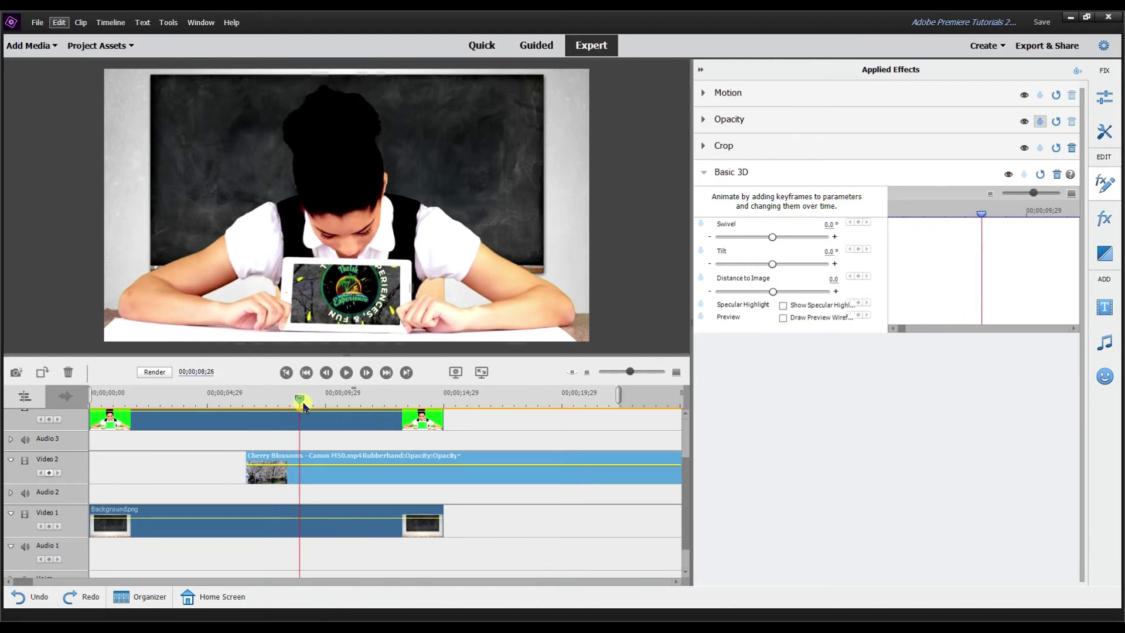
Add a Basic 3D Tilt keyframe of 0 at the start of the blossom clip
{"action": "left_click_drag", "start_coordinate": [304, 406], "coordinate": [313, 410]}
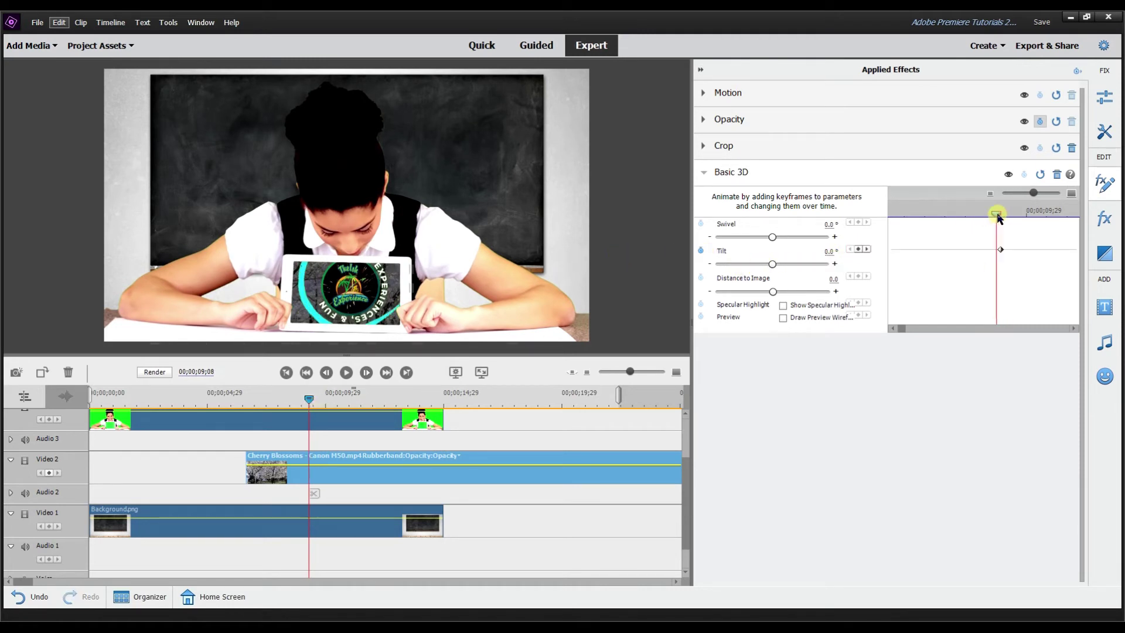
{"action": "left_click_drag", "start_coordinate": [997, 214], "coordinate": [893, 213]}
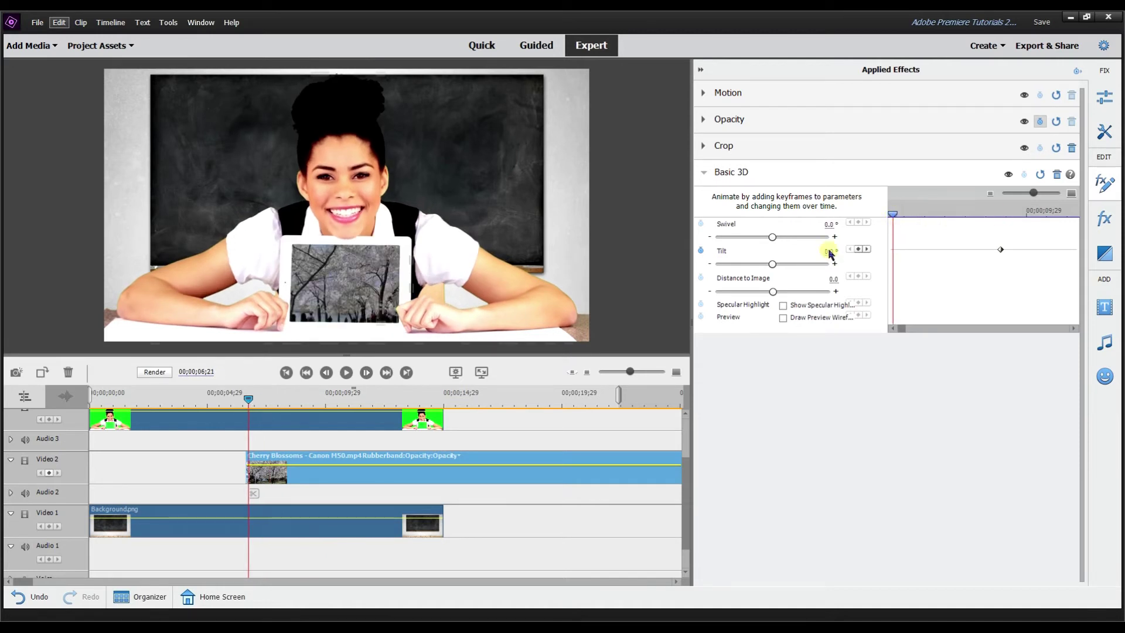
{"action": "left_click", "coordinate": [857, 251]}
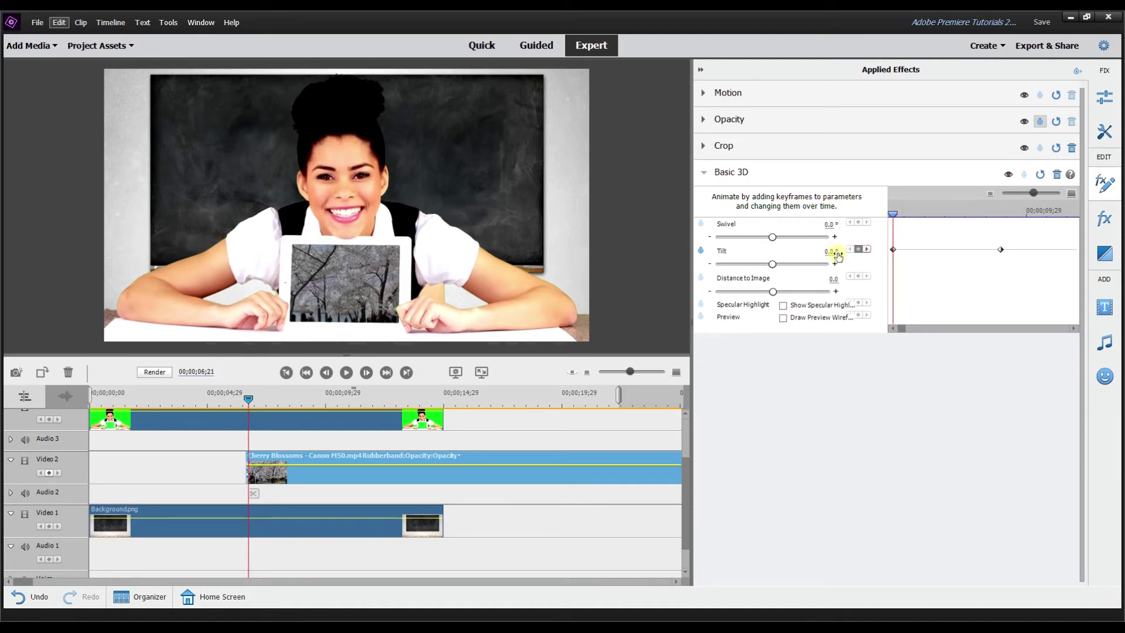
{"action": "left_click", "coordinate": [867, 250]}
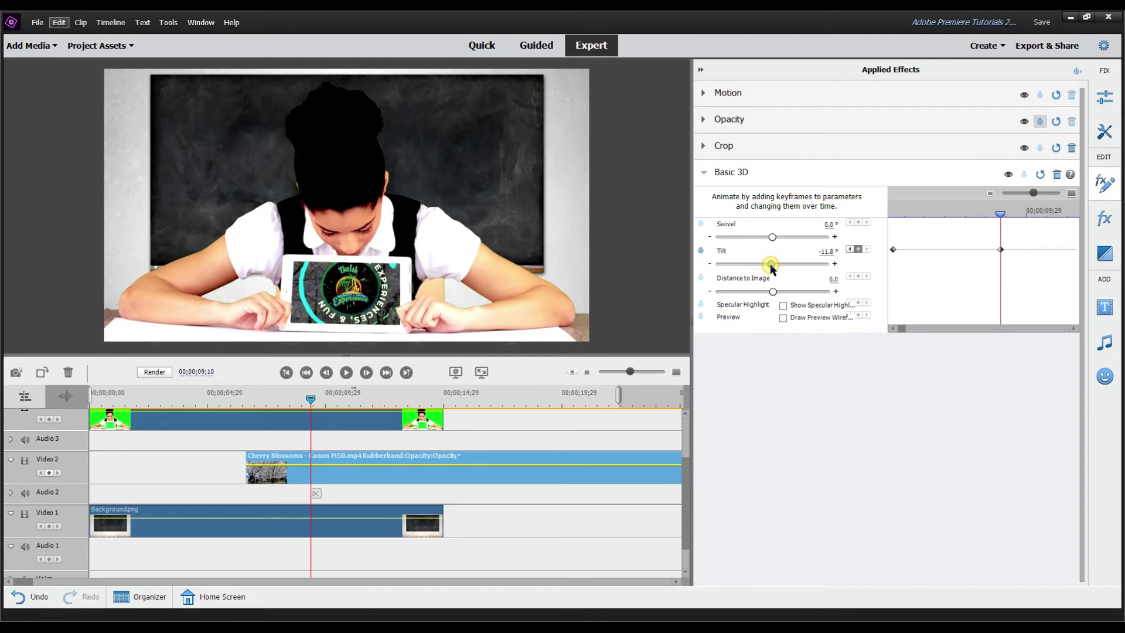
Keyframe Tilt -43.2 and Distance to Image 9.4 at 09;10, with Distance 0 at the start
{"action": "left_click_drag", "start_coordinate": [771, 265], "coordinate": [768, 265]}
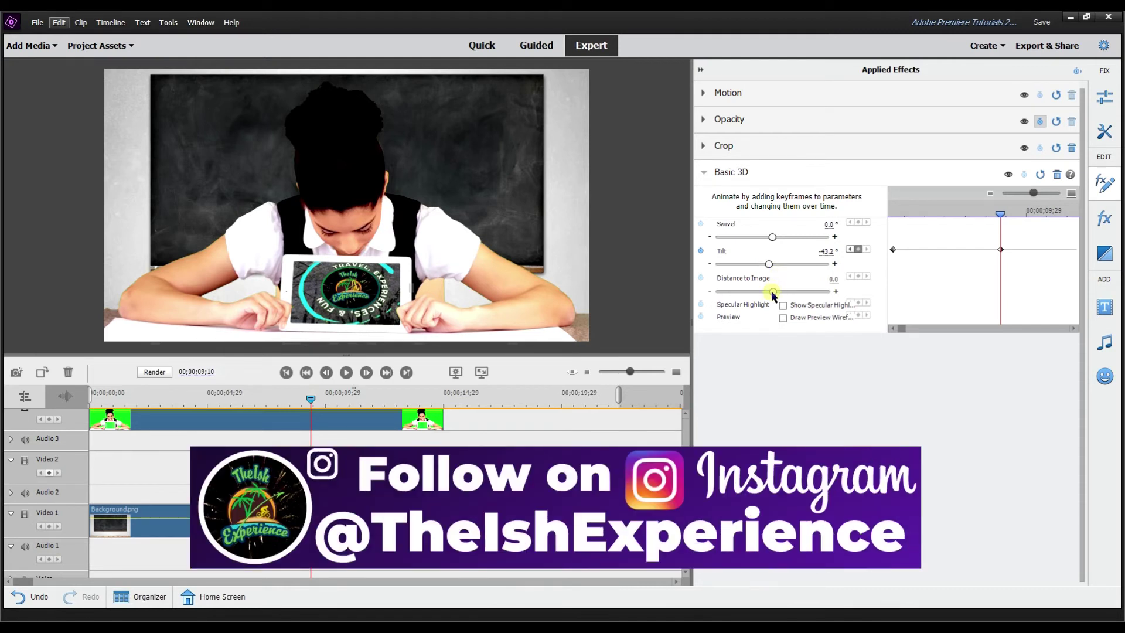
{"action": "left_click_drag", "start_coordinate": [771, 293], "coordinate": [779, 296]}
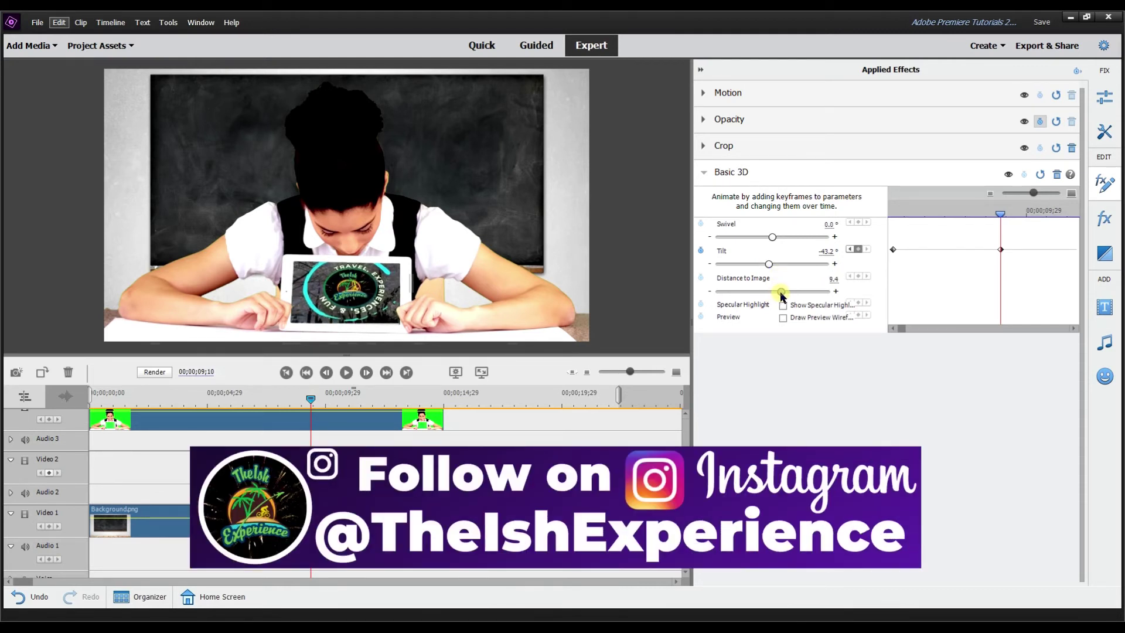
{"action": "left_click", "coordinate": [701, 278]}
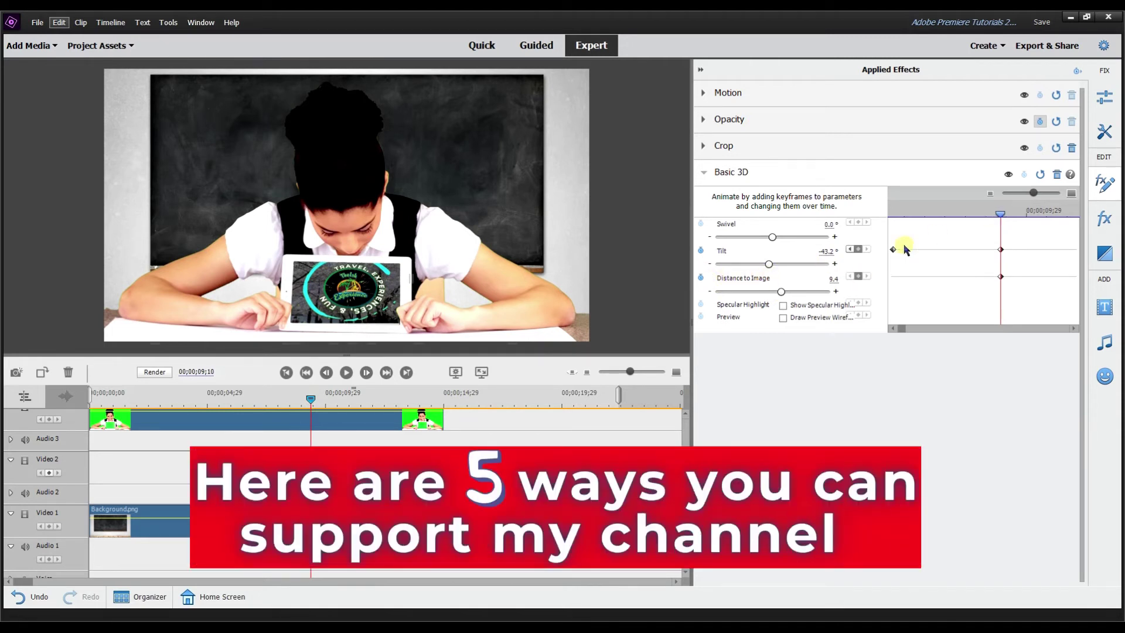
{"action": "left_click", "coordinate": [850, 249]}
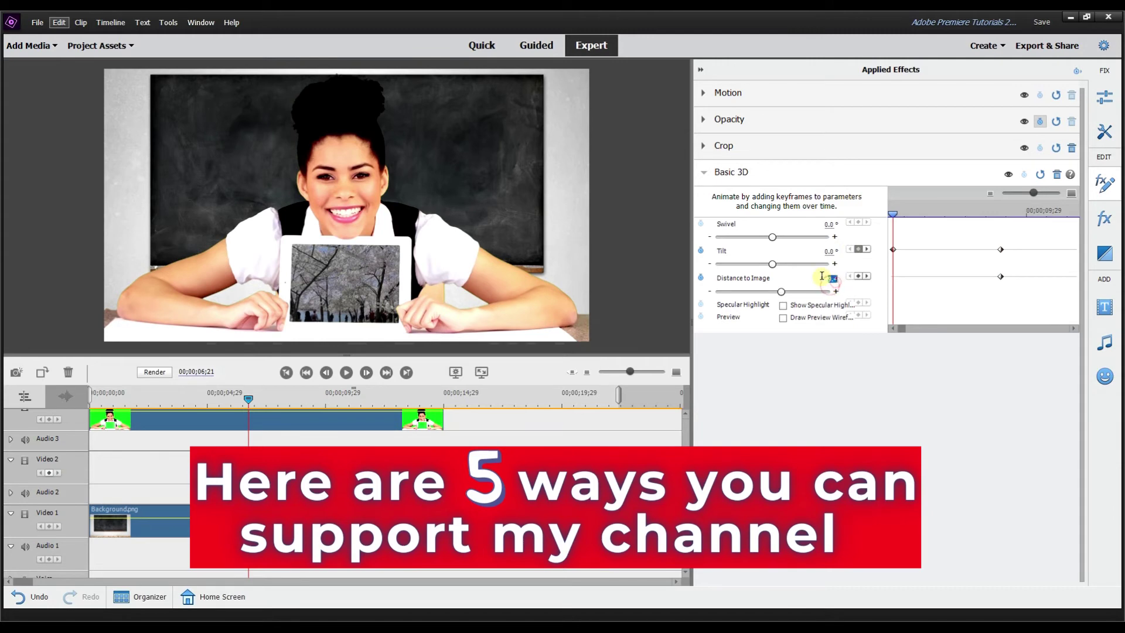
{"action": "key", "text": "Return"}
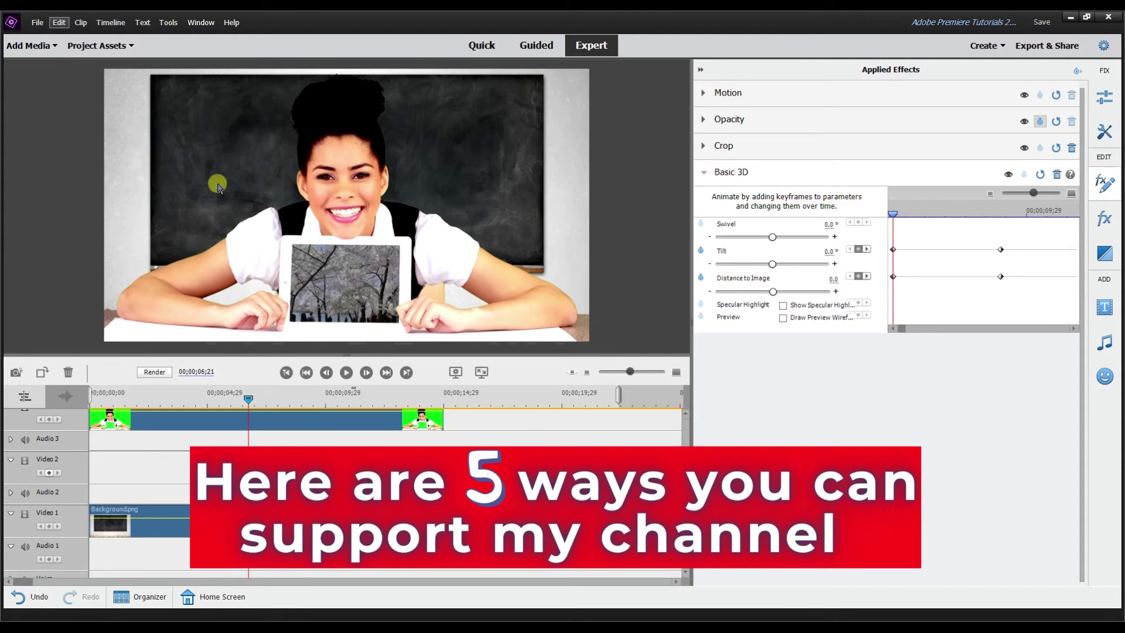
Play the tilt animation and find the 10;29 frame where the woman sits up
{"action": "left_click", "coordinate": [347, 378]}
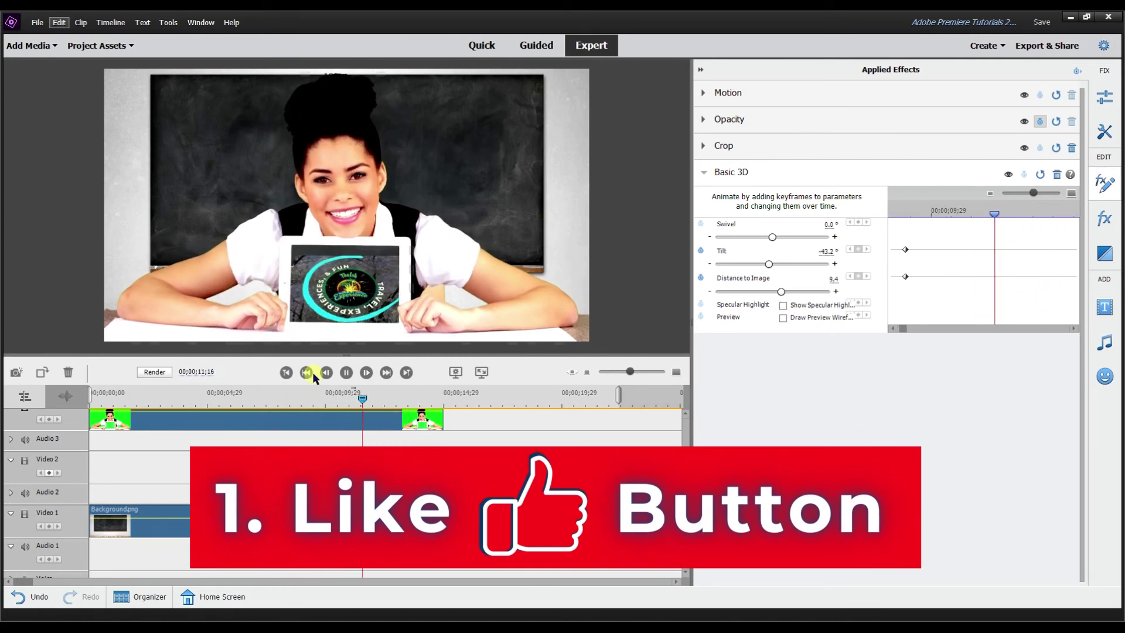
{"action": "left_click", "coordinate": [347, 373]}
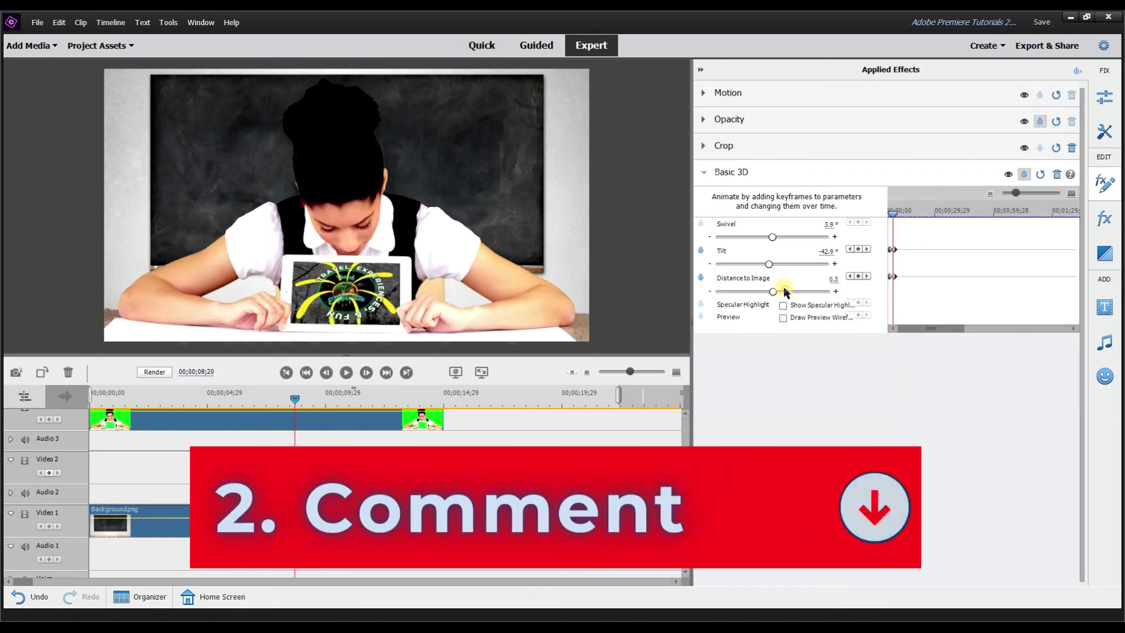
{"action": "left_click_drag", "start_coordinate": [892, 214], "coordinate": [902, 215]}
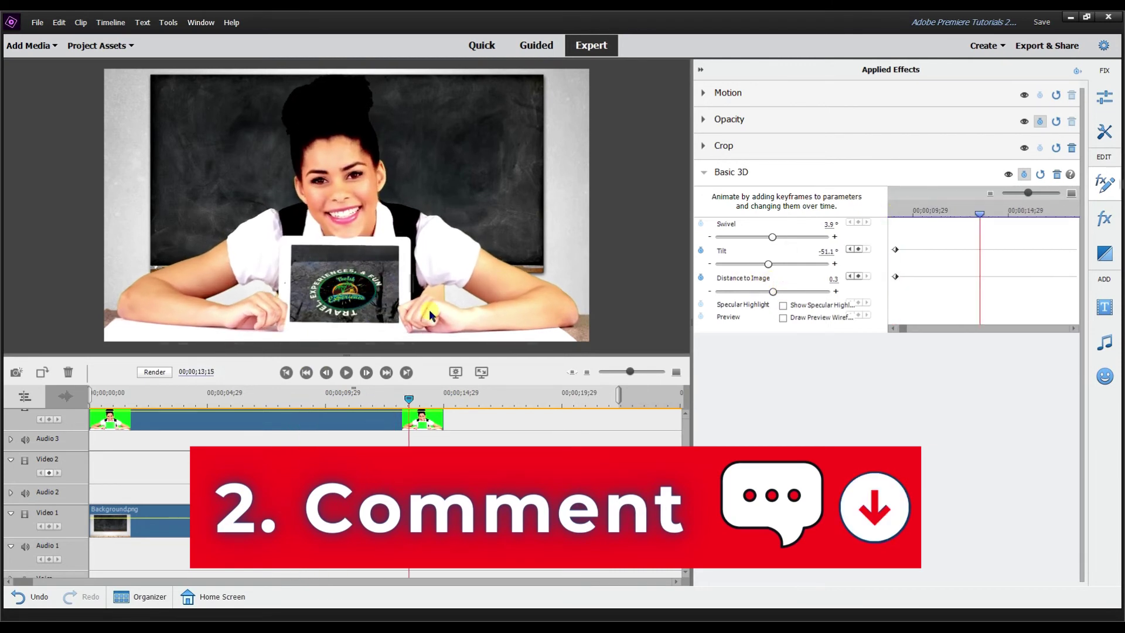
{"action": "left_click_drag", "start_coordinate": [404, 387], "coordinate": [349, 402]}
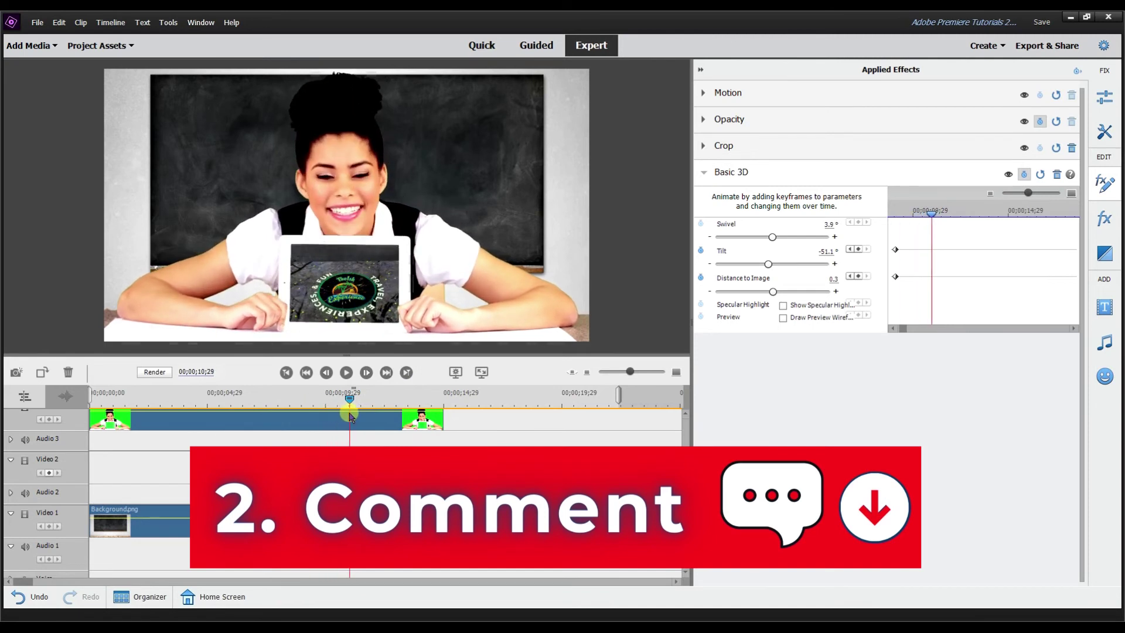
Set Tilt and Distance to Image back to 0 at 10;29
{"action": "left_click", "coordinate": [823, 251]}
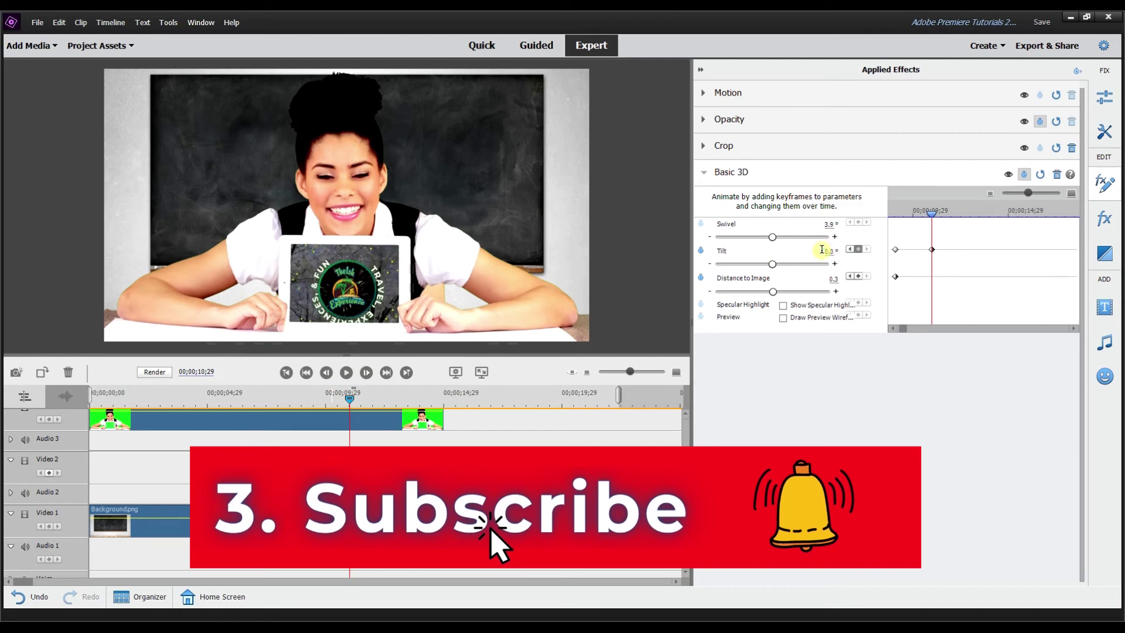
{"action": "left_click", "coordinate": [832, 279]}
{"action": "type", "text": "0"}
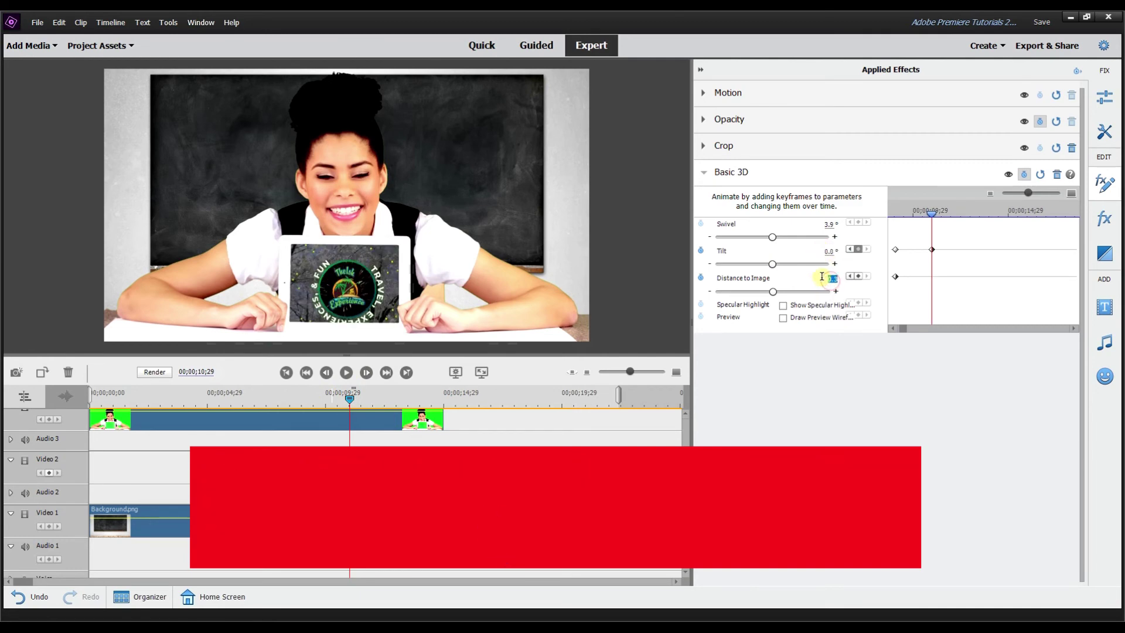
Raise the blossom video with Motion Position keyframes to follow the lifted tablet, then play back to check
{"action": "left_click", "coordinate": [724, 95]}
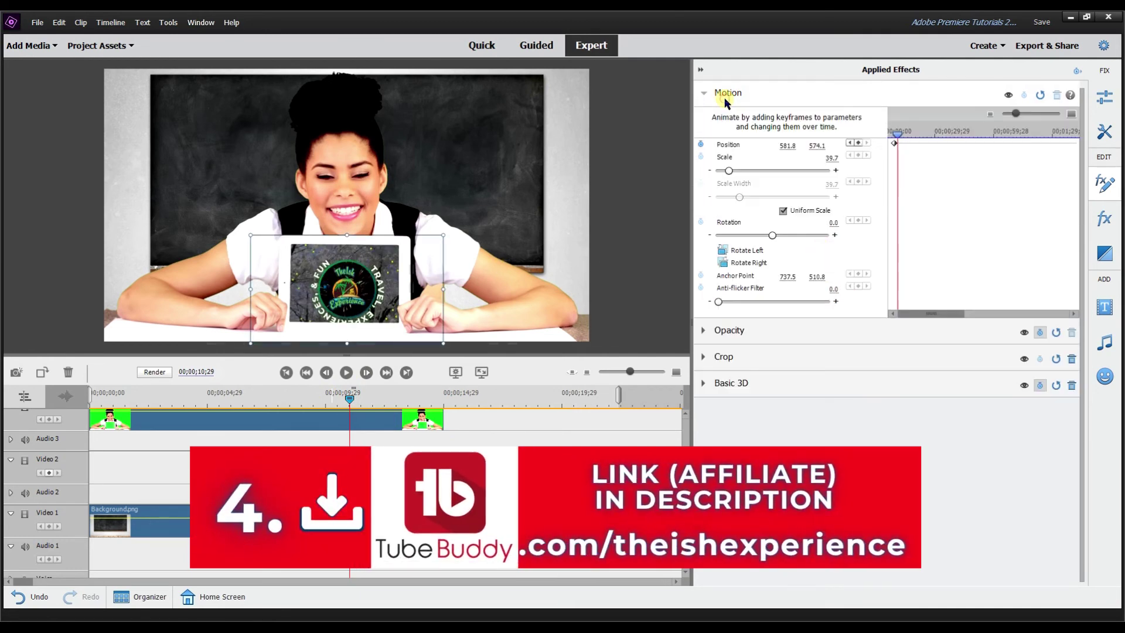
{"action": "left_click_drag", "start_coordinate": [364, 286], "coordinate": [361, 276]}
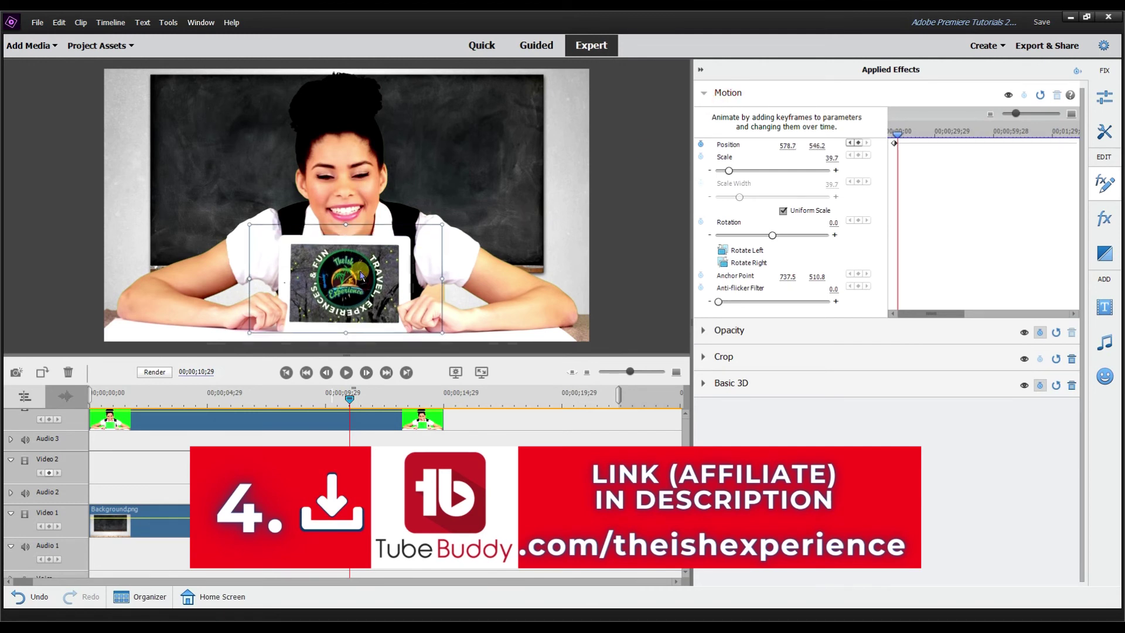
{"action": "left_click_drag", "start_coordinate": [350, 400], "coordinate": [247, 401]}
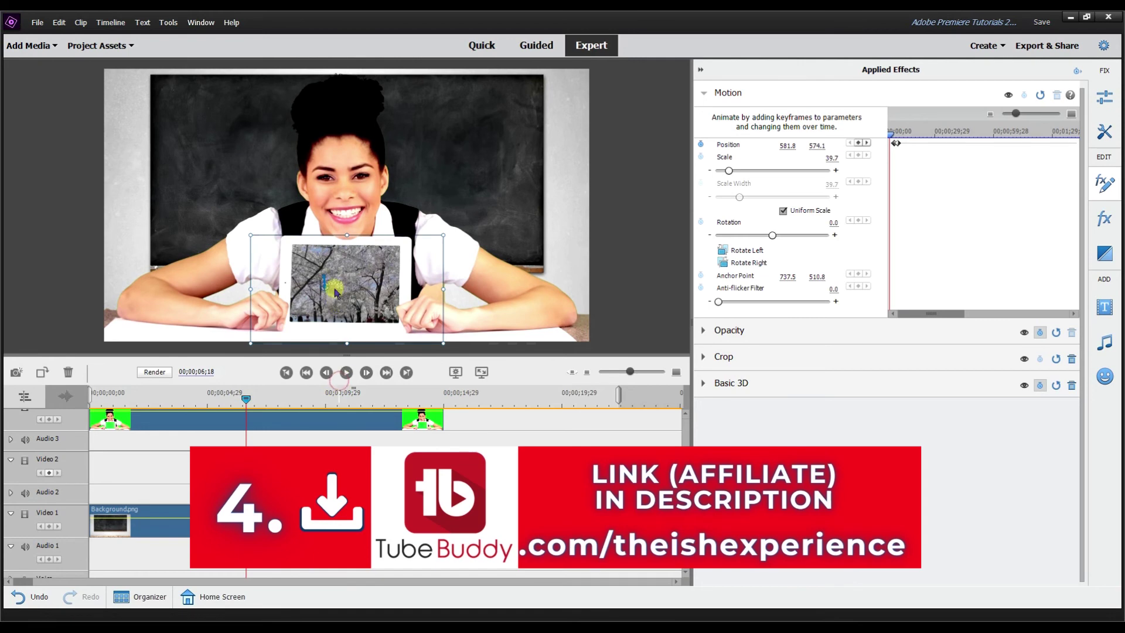
{"action": "key", "text": "space"}
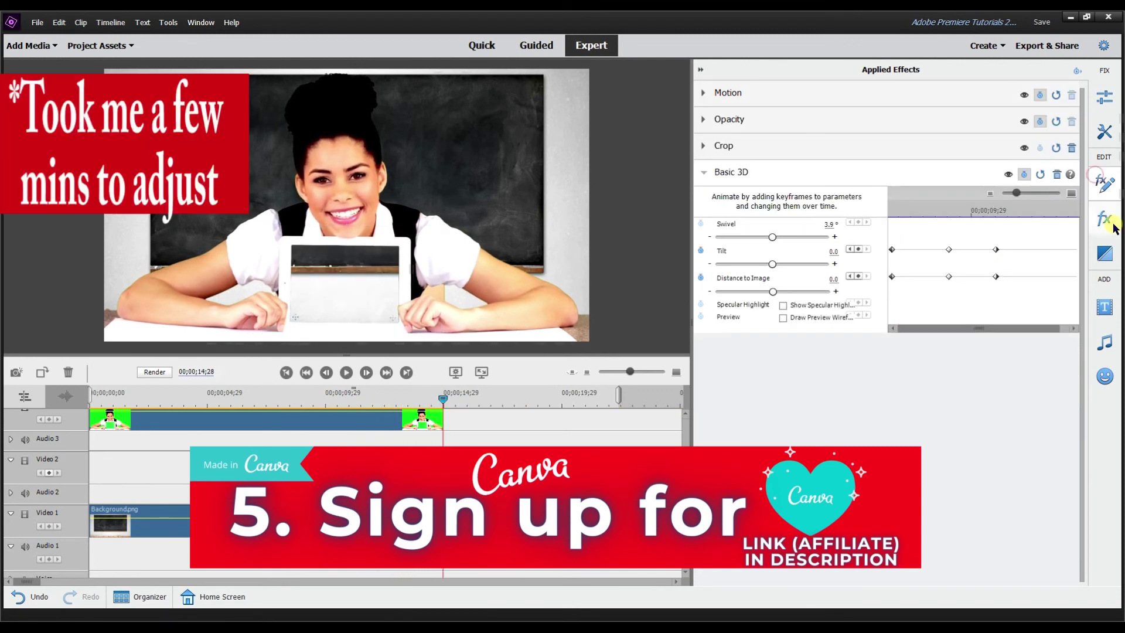
{"action": "left_click", "coordinate": [813, 94]}
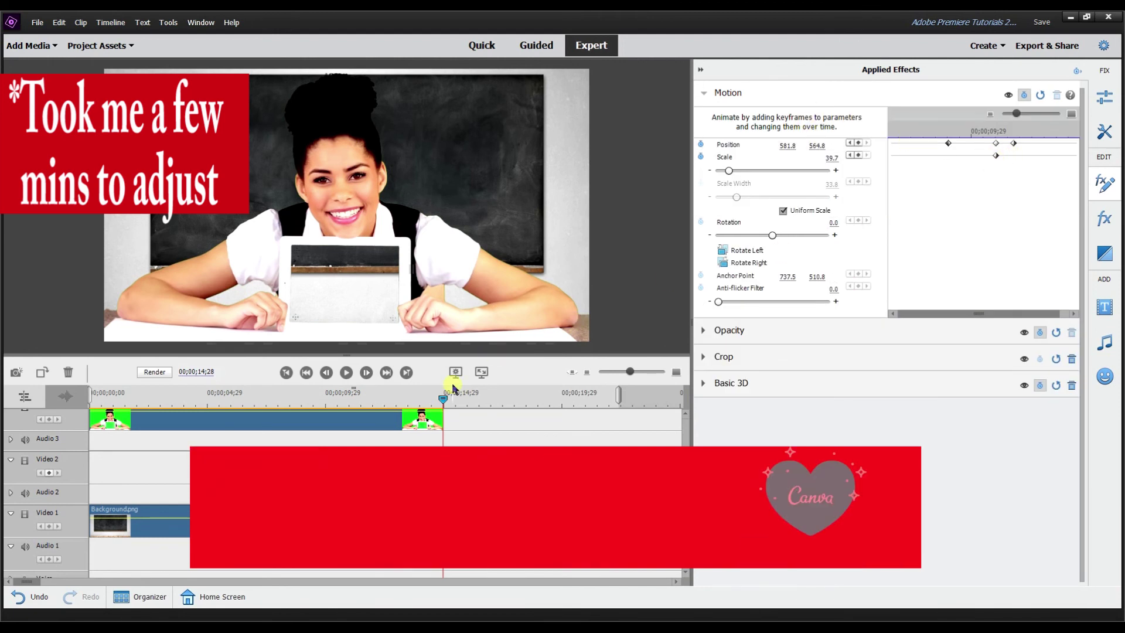
{"action": "left_click_drag", "start_coordinate": [443, 399], "coordinate": [460, 414]}
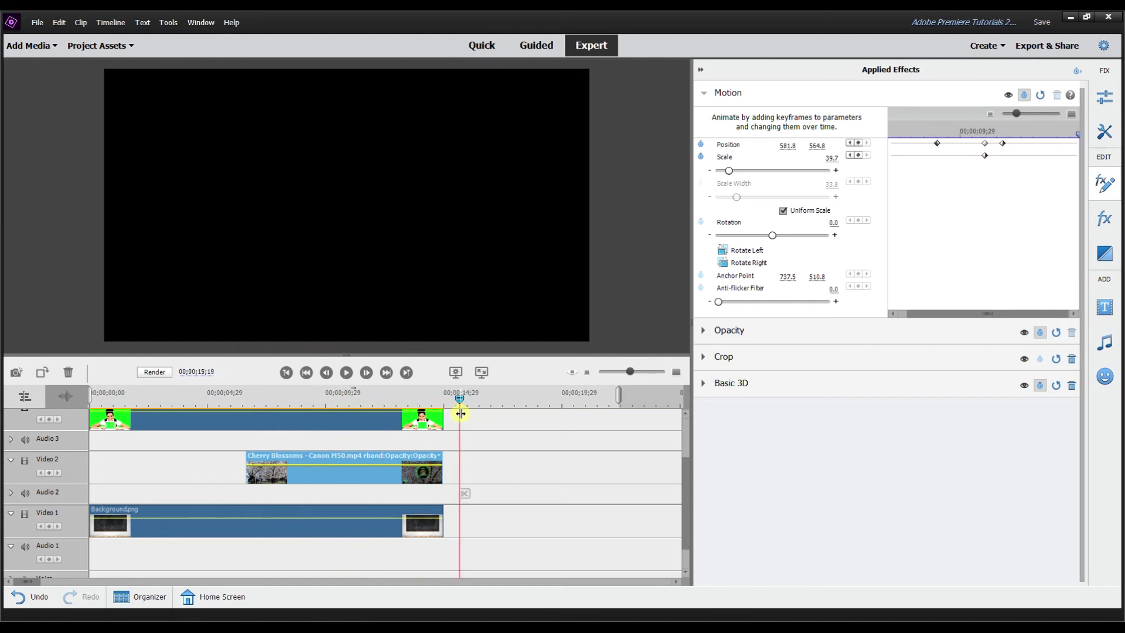